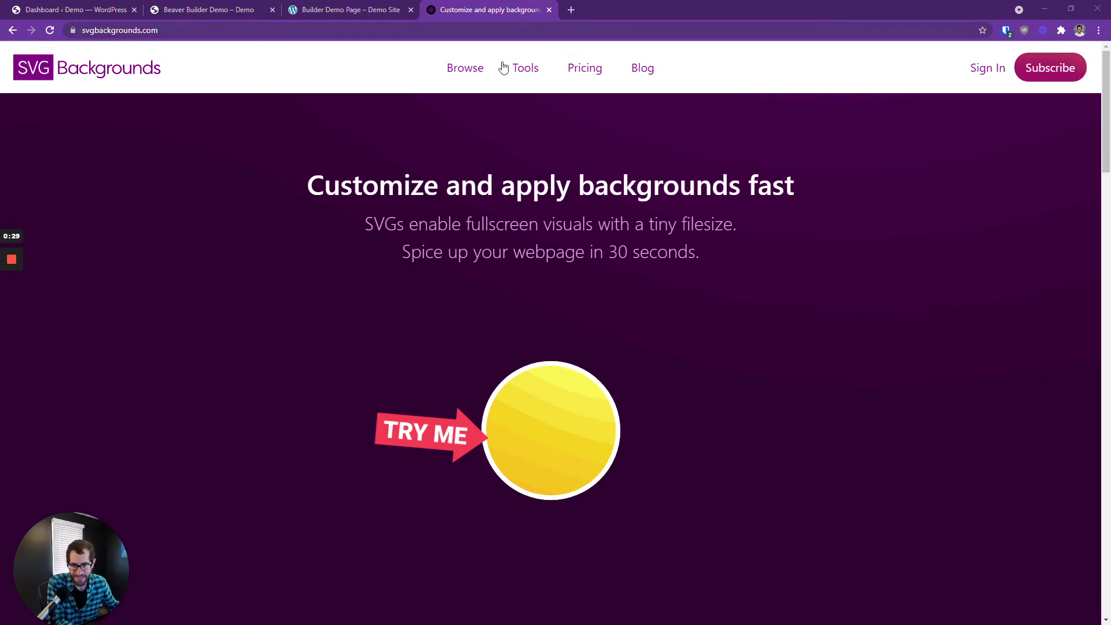
Show the Browse menu's background categories on SVGBackgrounds.com.
mouse_move(454, 84)
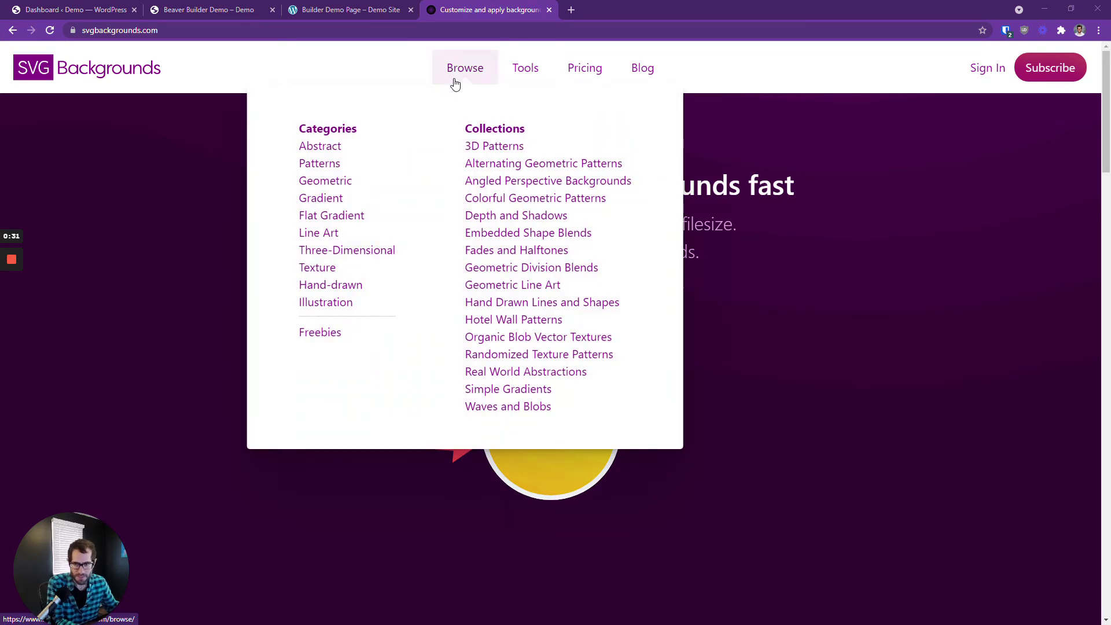
In the free collection, preview the yellow, brick, sunburst and prism backgrounds, then choose Radiant Gradient.
left_click(319, 336)
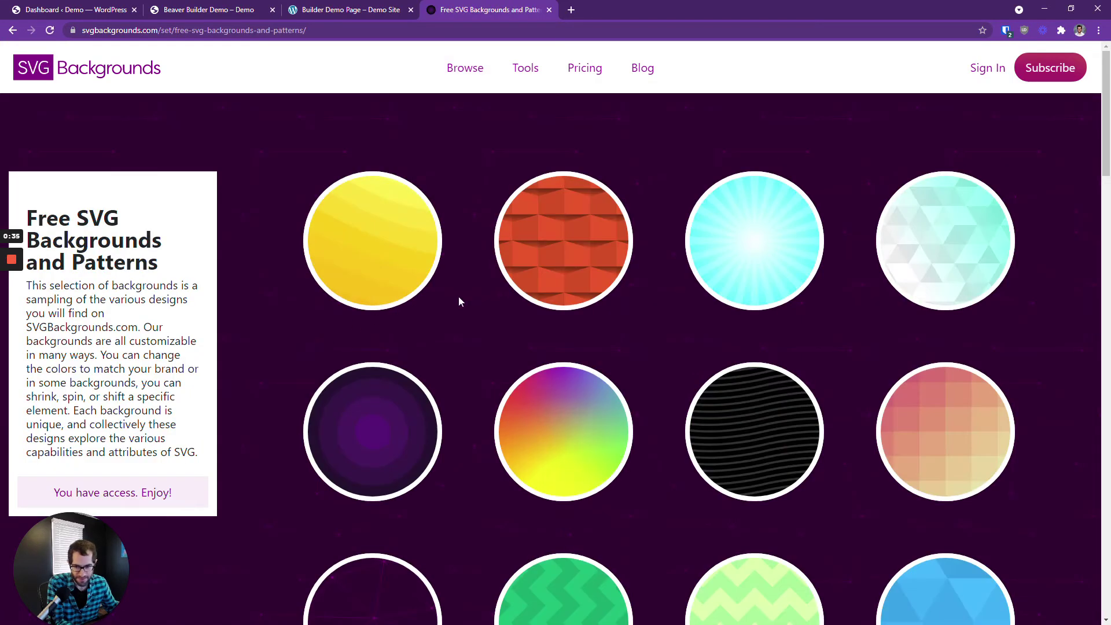
scroll(447, 306, "down", 2)
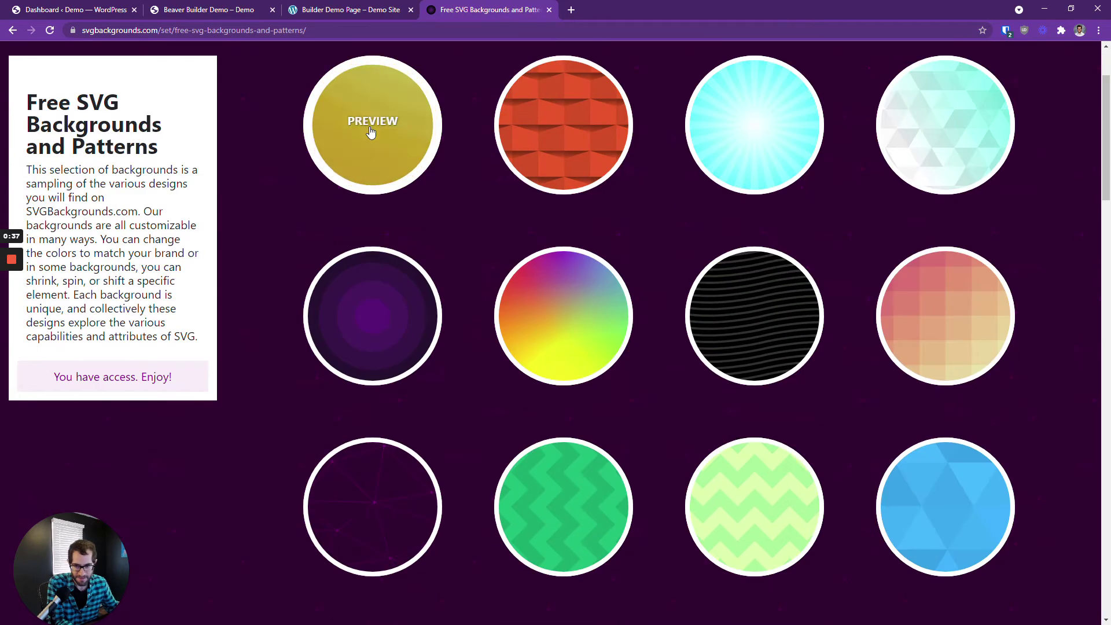
left_click(372, 132)
scroll(437, 253, "up", 2)
left_click(549, 289)
left_click(738, 252)
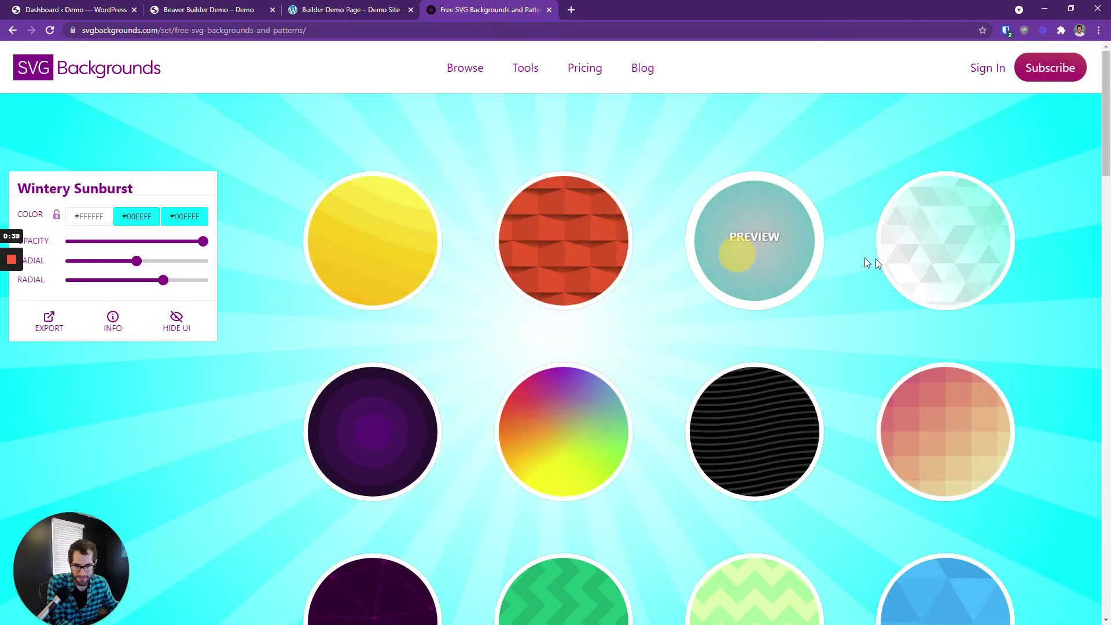
left_click(914, 263)
left_click(946, 410)
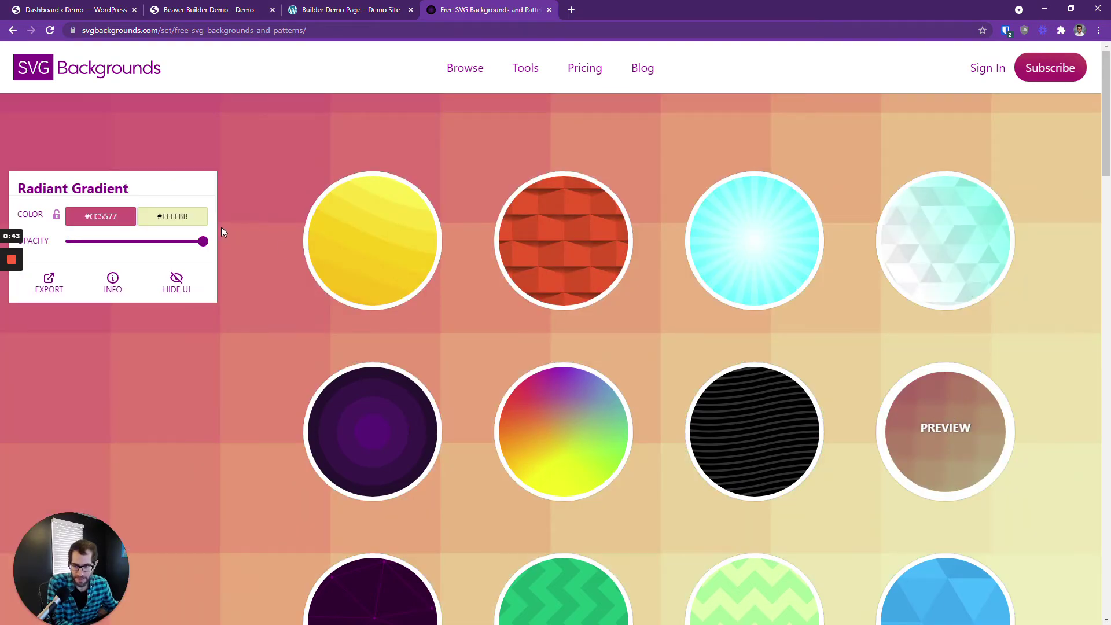
Set the gradient's first colour to pastel #A2BBCC in the colour picker.
left_click(104, 215)
left_click(87, 255)
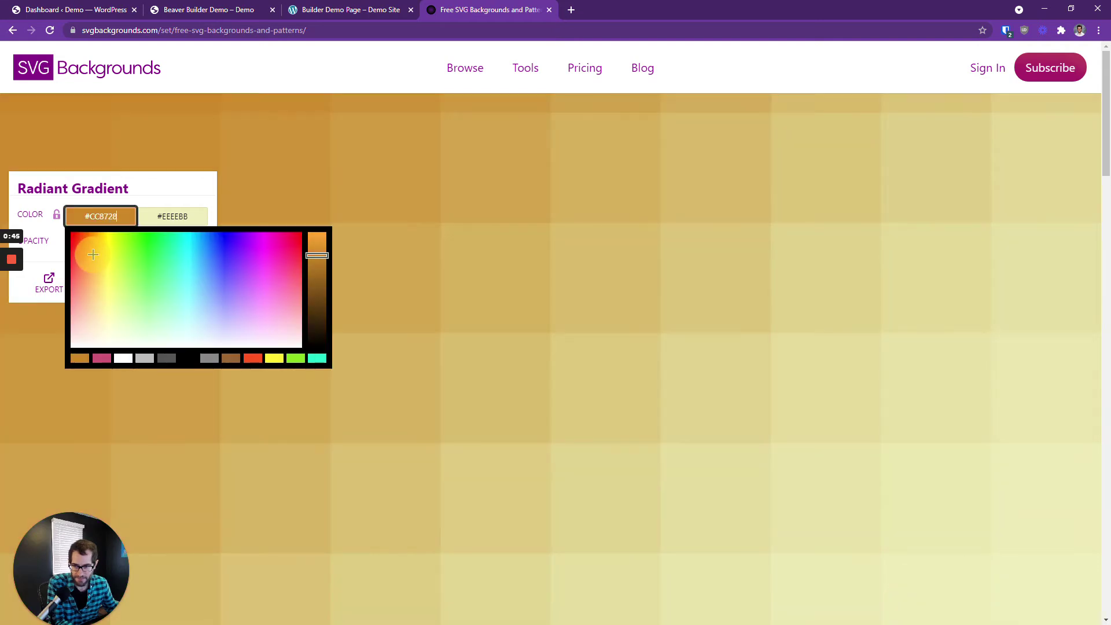
left_click_drag(86, 255, 153, 257)
left_click(208, 255)
left_click(245, 258)
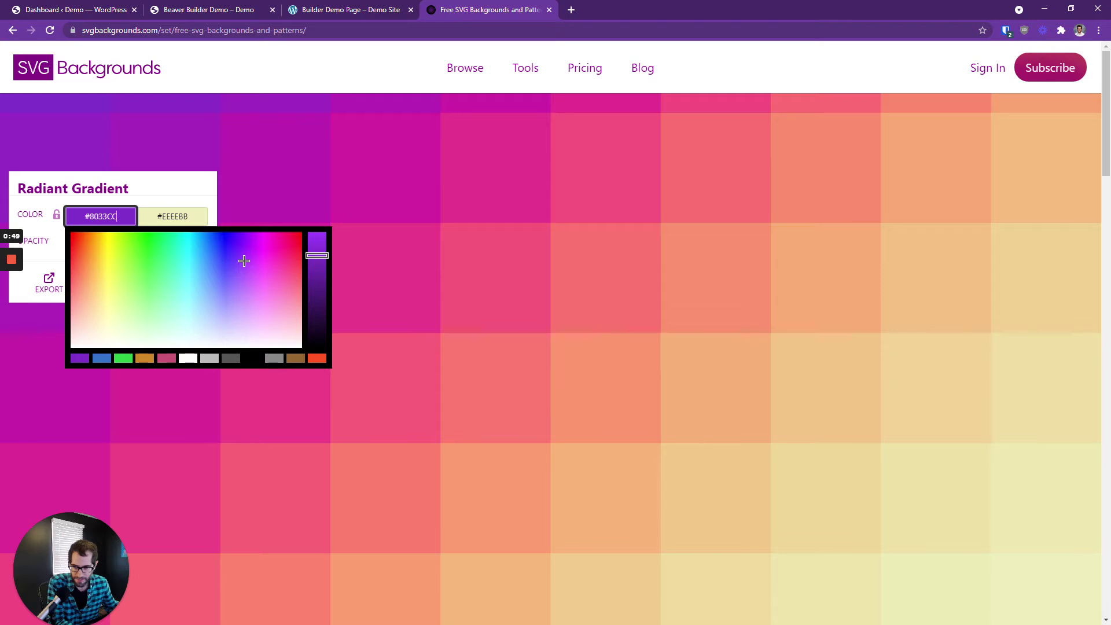
left_click(224, 332)
left_click(217, 321)
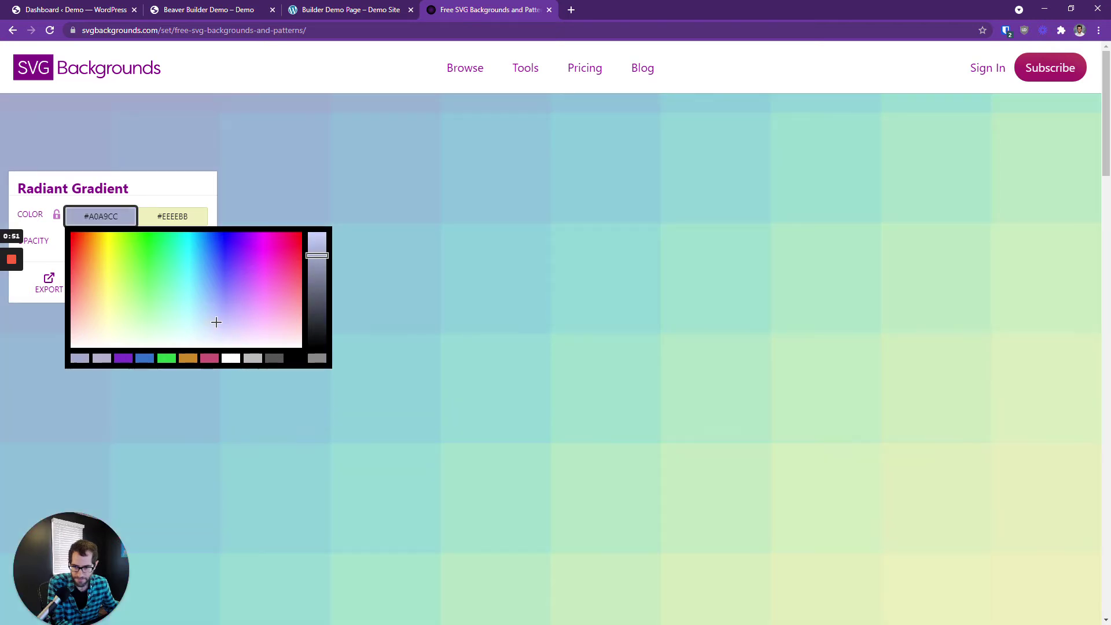
left_click(201, 318)
left_click(201, 322)
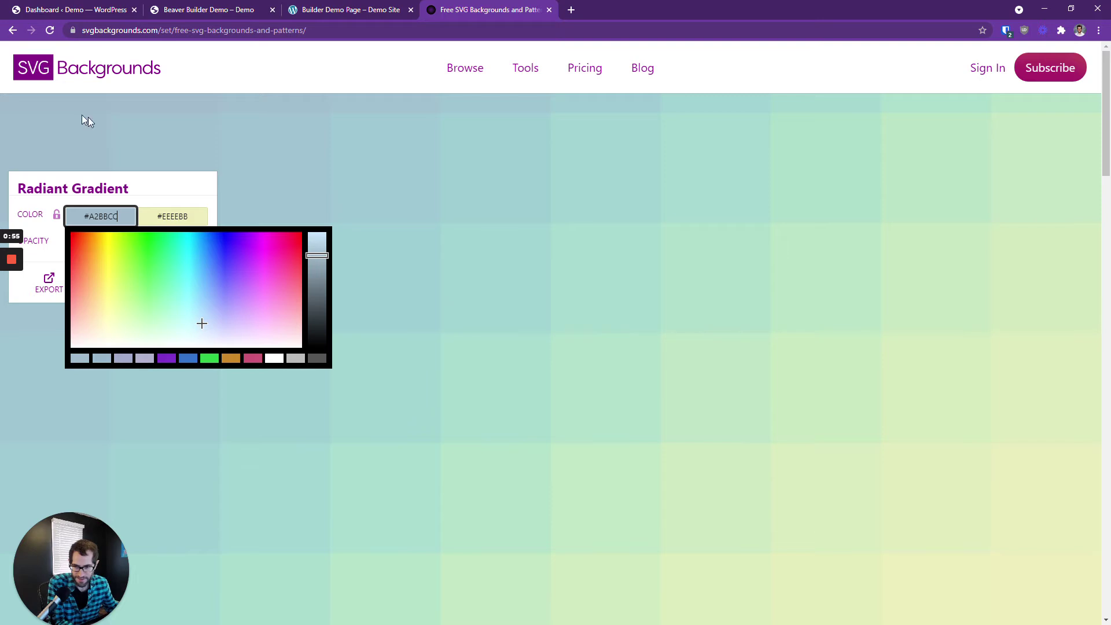
left_click(174, 182)
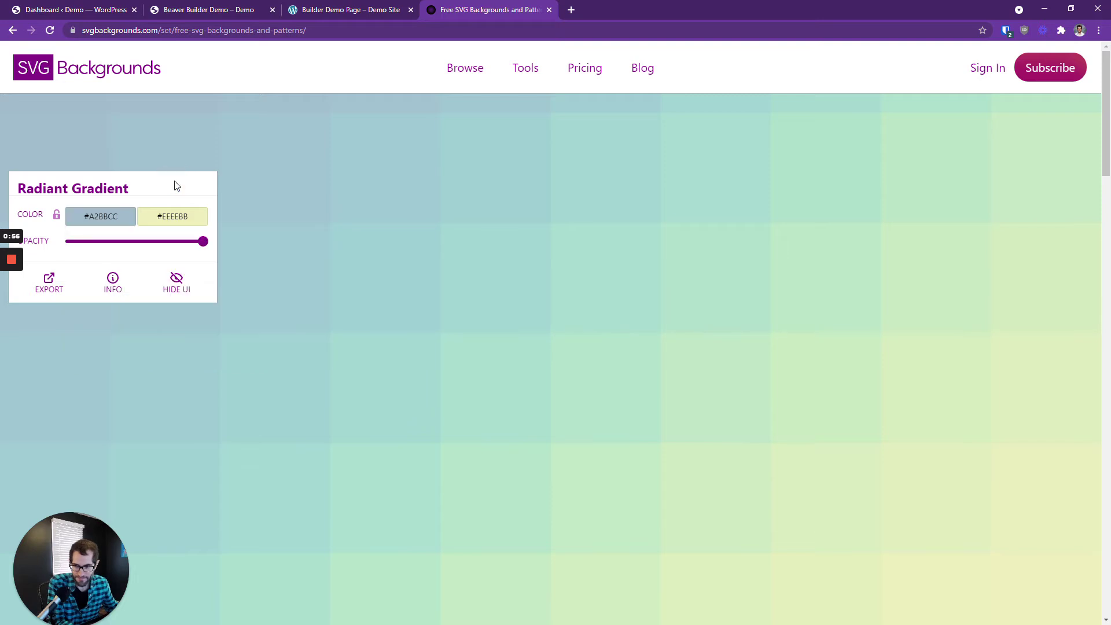
Export the Radiant Gradient as CSS code, then return to the Builder Demo Page tab.
left_click(51, 294)
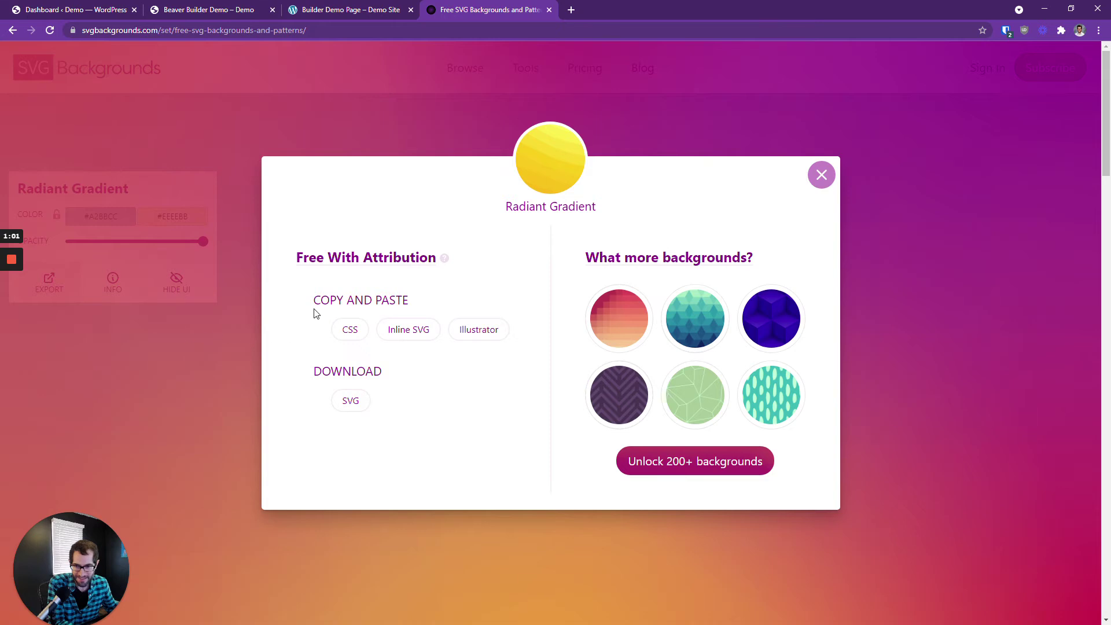
left_click(342, 339)
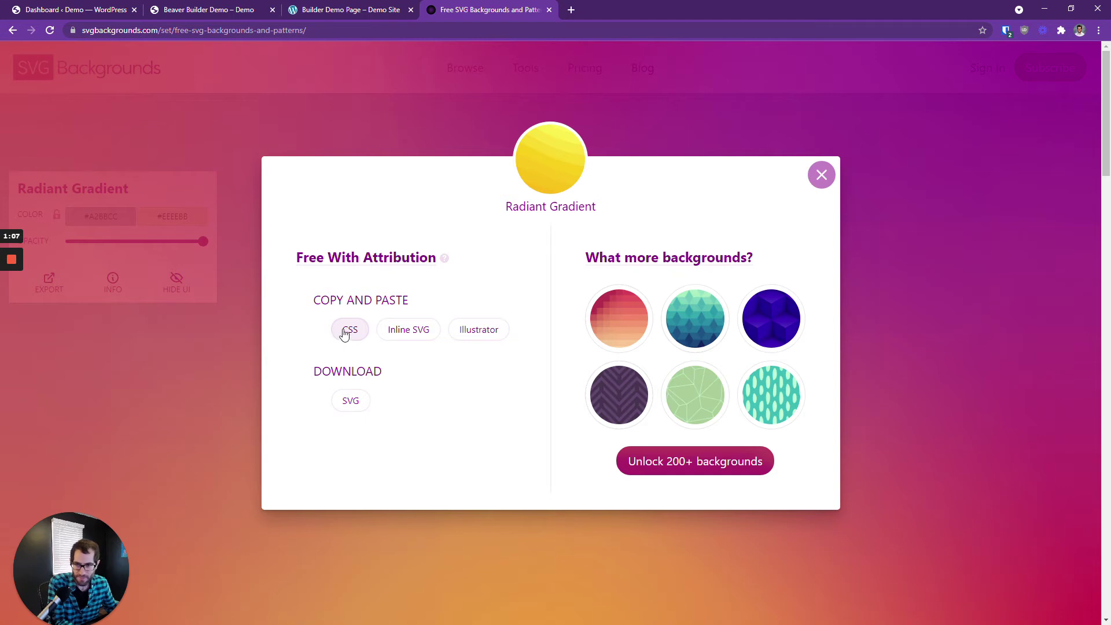
left_click(317, 19)
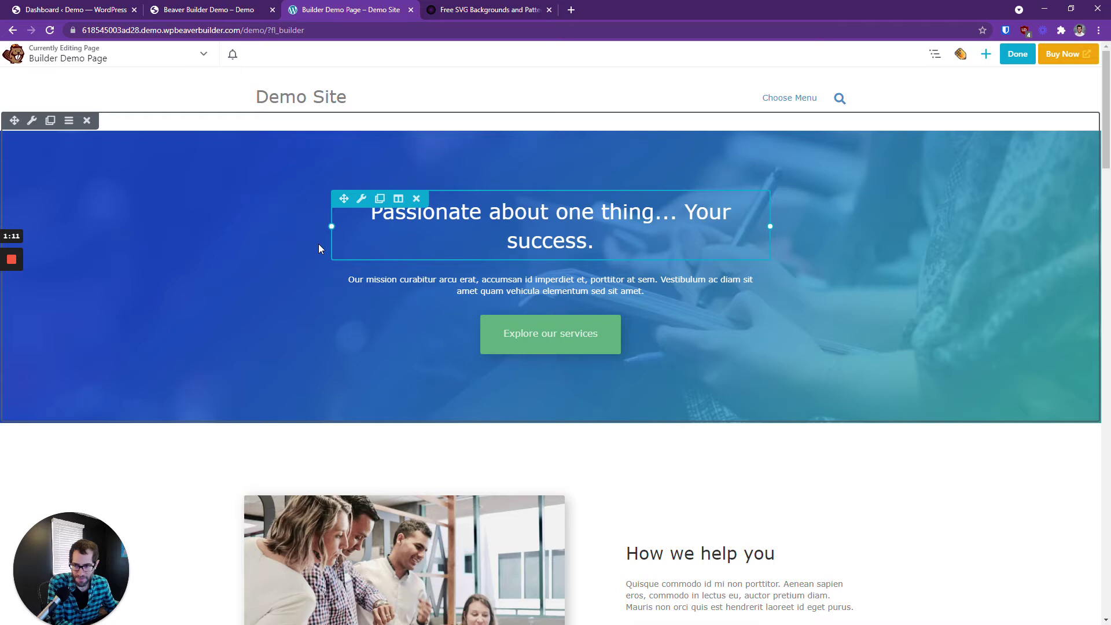
Open Tools > Layout CSS & Javascript, cancel without adding code, and go to the Dashboard.
left_click(204, 55)
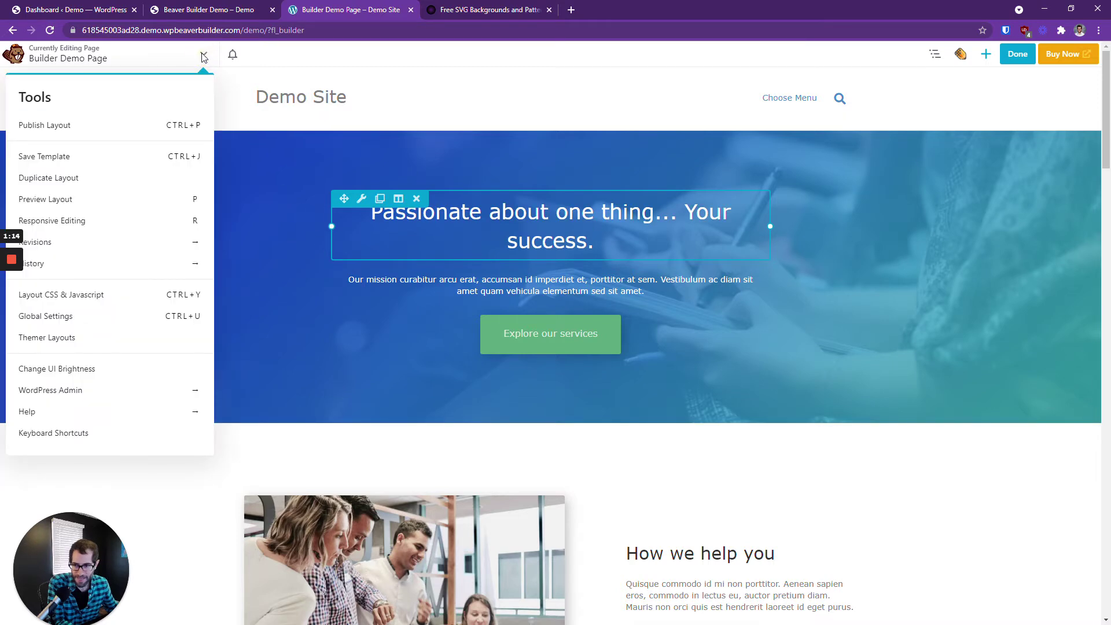
left_click(95, 296)
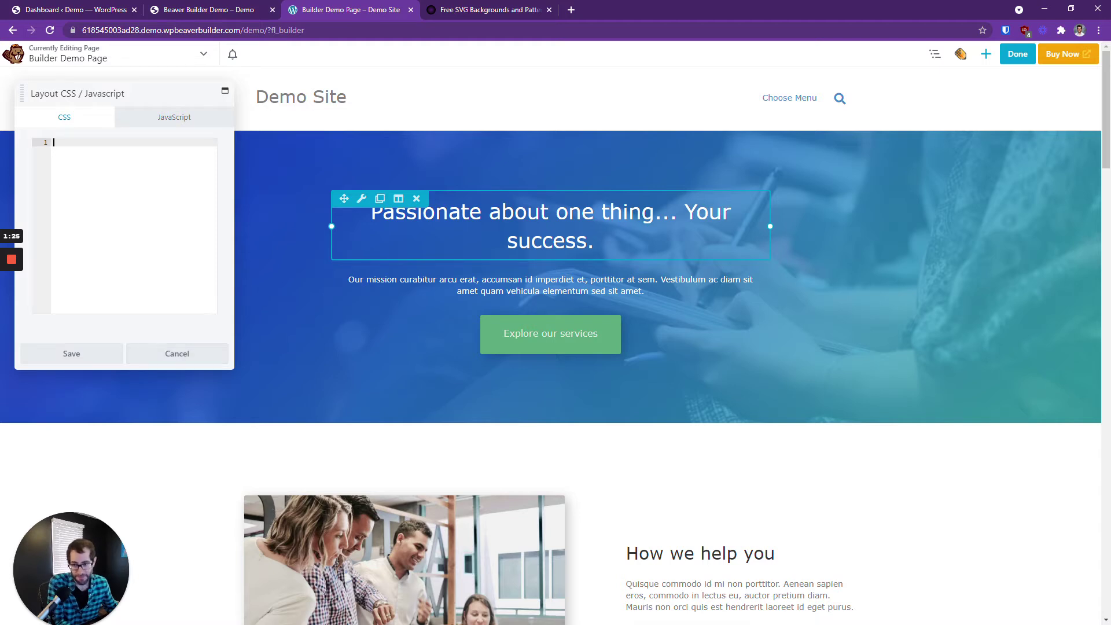
left_click(179, 355)
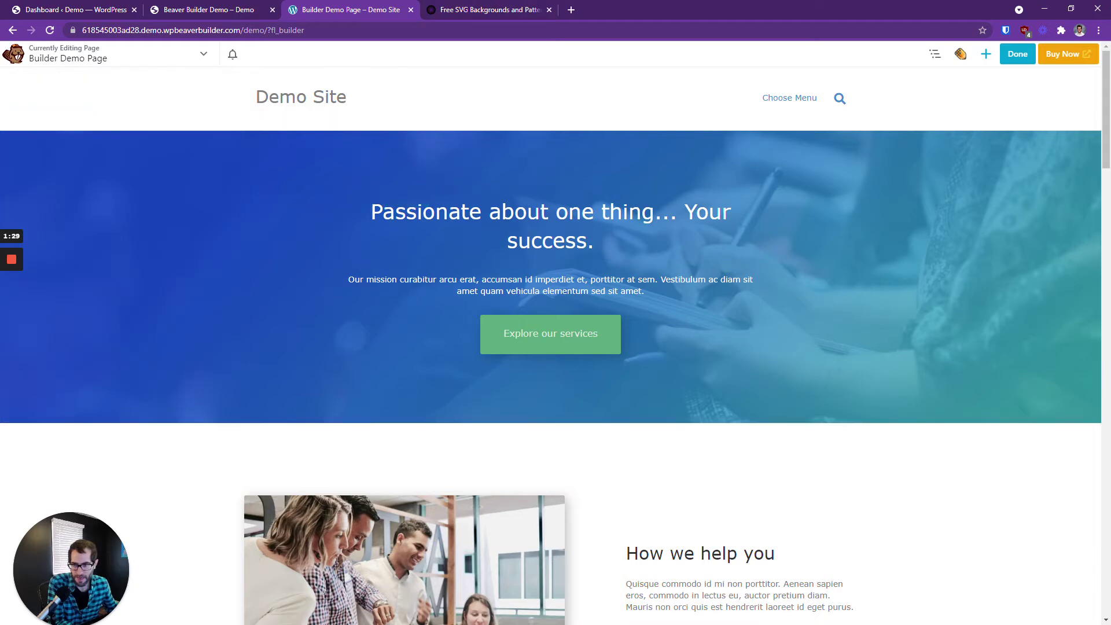
left_click(79, 13)
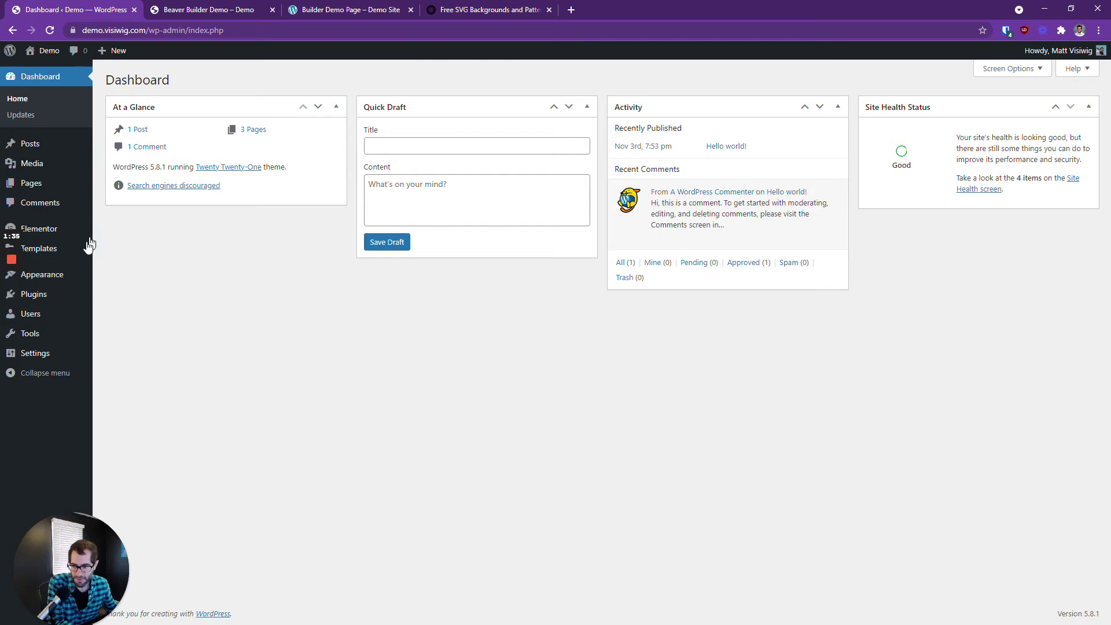
Go to Appearance > Customize > Additional CSS in the WordPress admin.
mouse_move(53, 281)
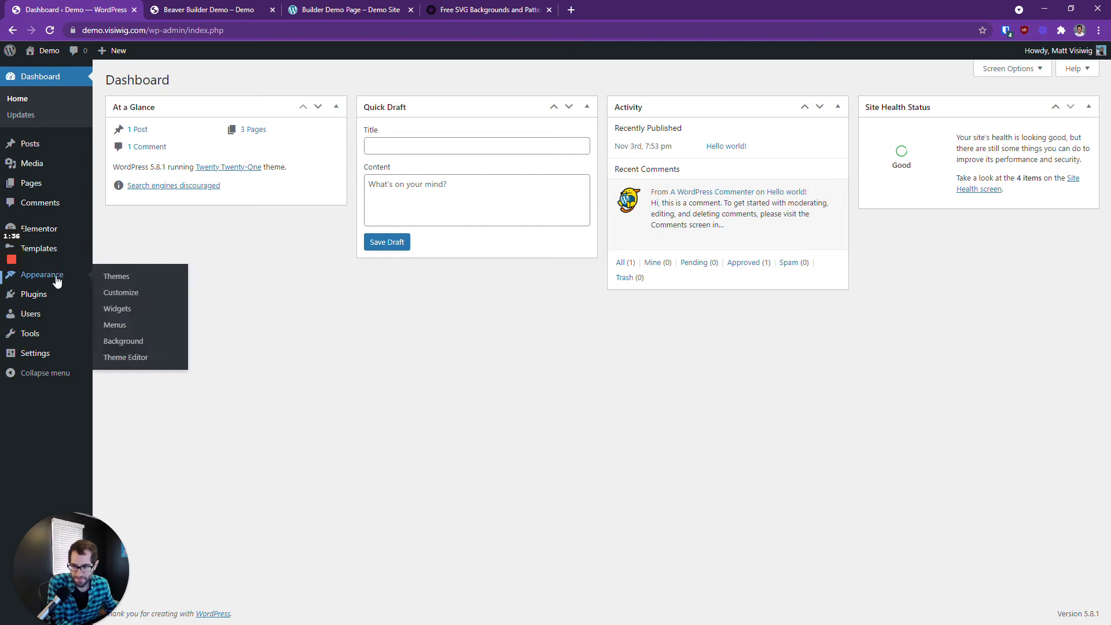
left_click(134, 297)
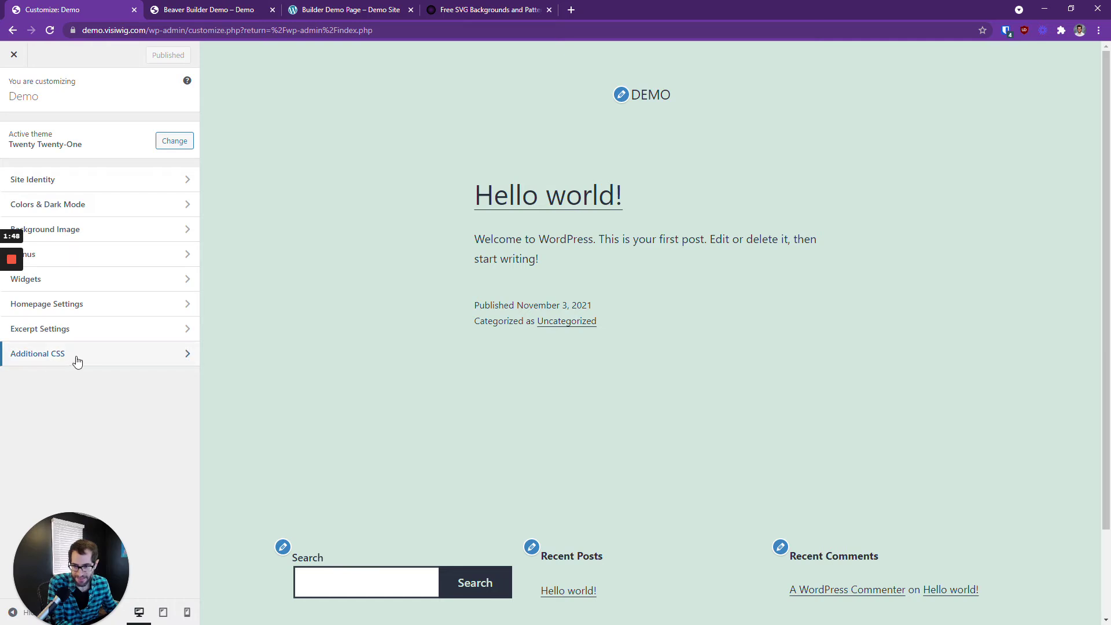
left_click(77, 361)
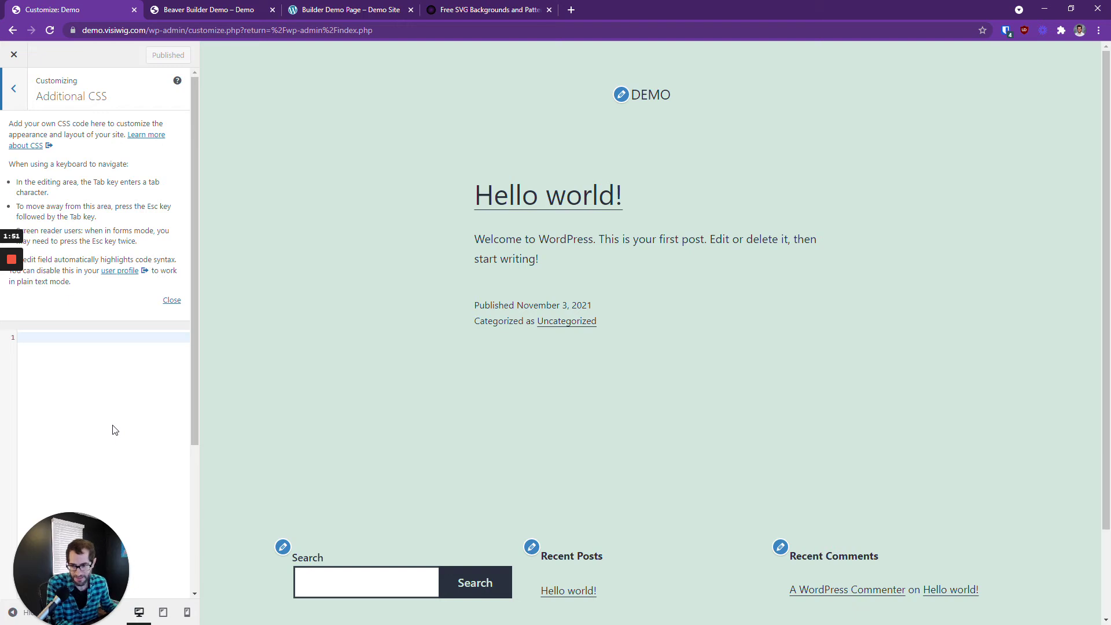
Dismiss the Additional CSS help text and begin a body{ rule in the editor.
left_click(173, 300)
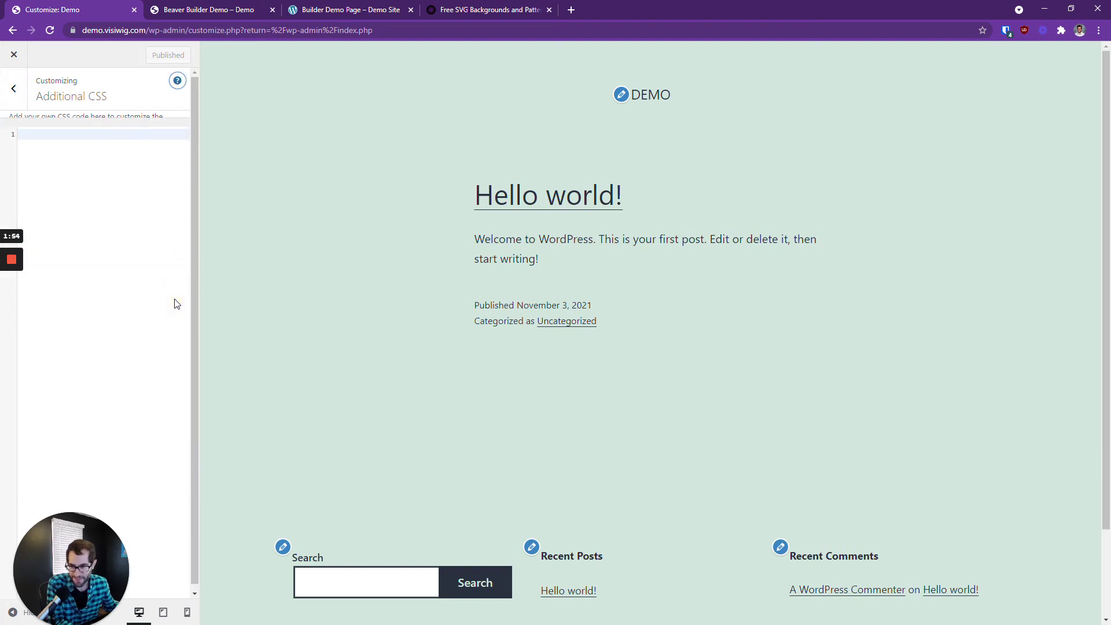
left_click(106, 291)
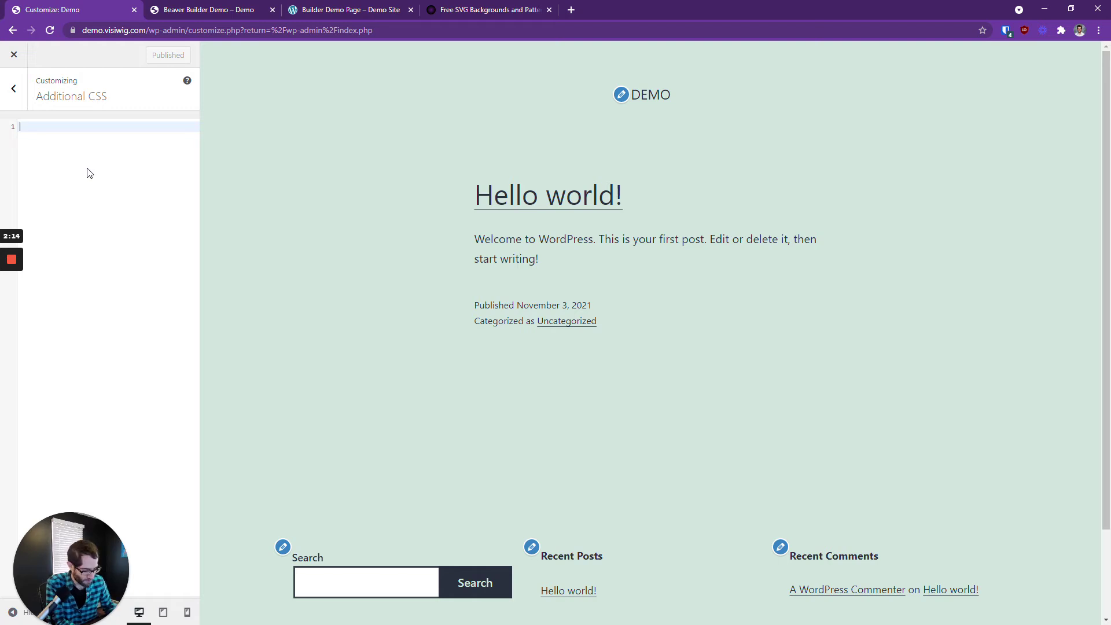
type("bod")
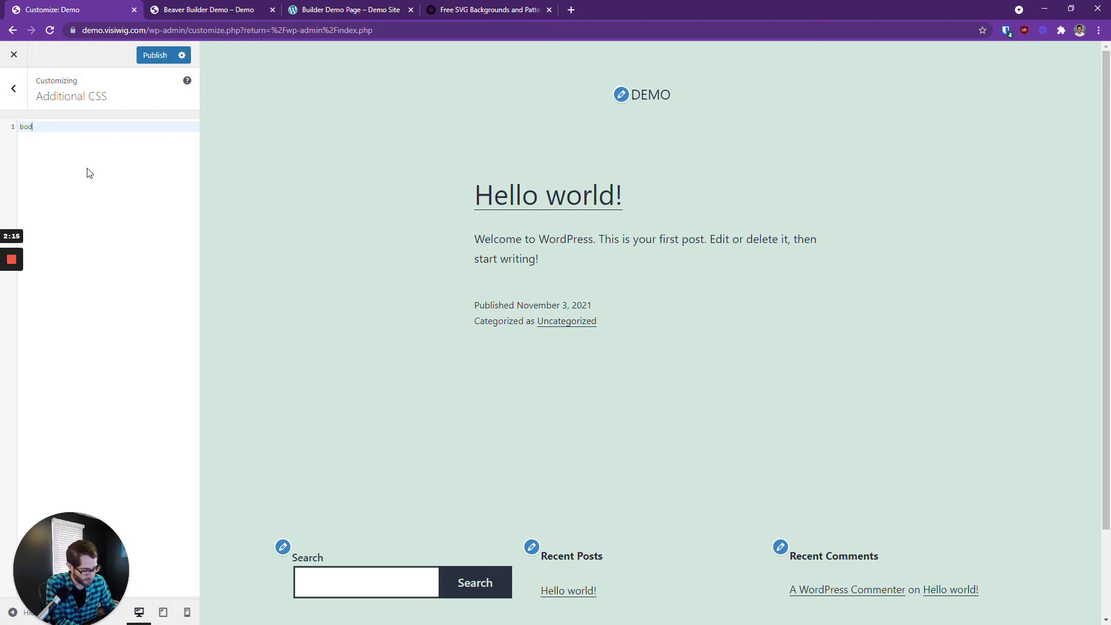
type("y{")
Add 'background: black;' inside the body rule, then select that declaration.
key("Return")
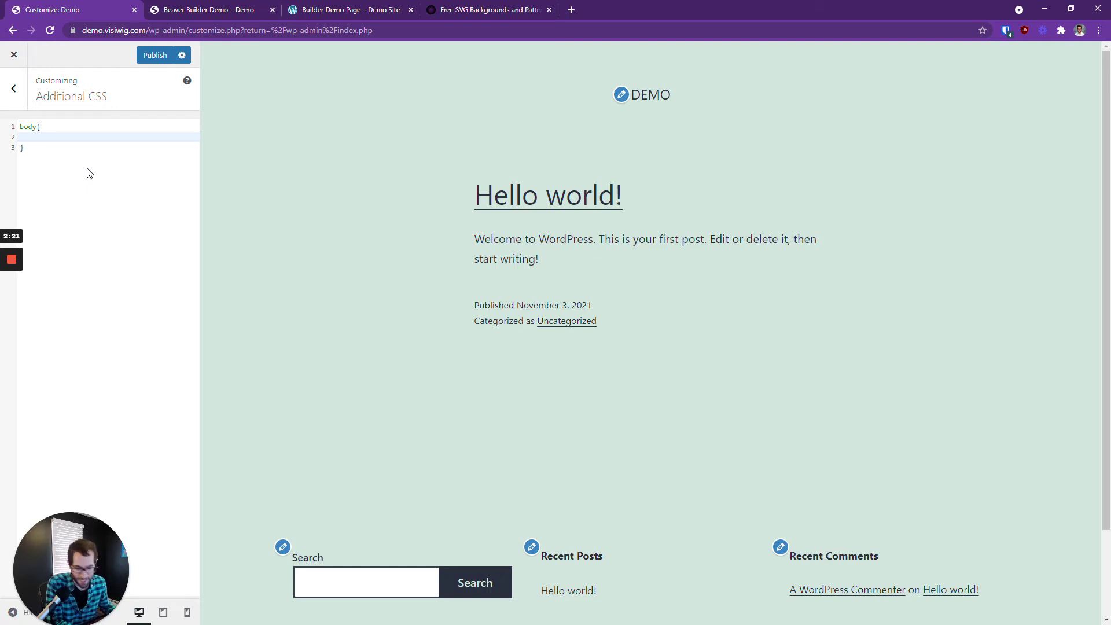
type("ba")
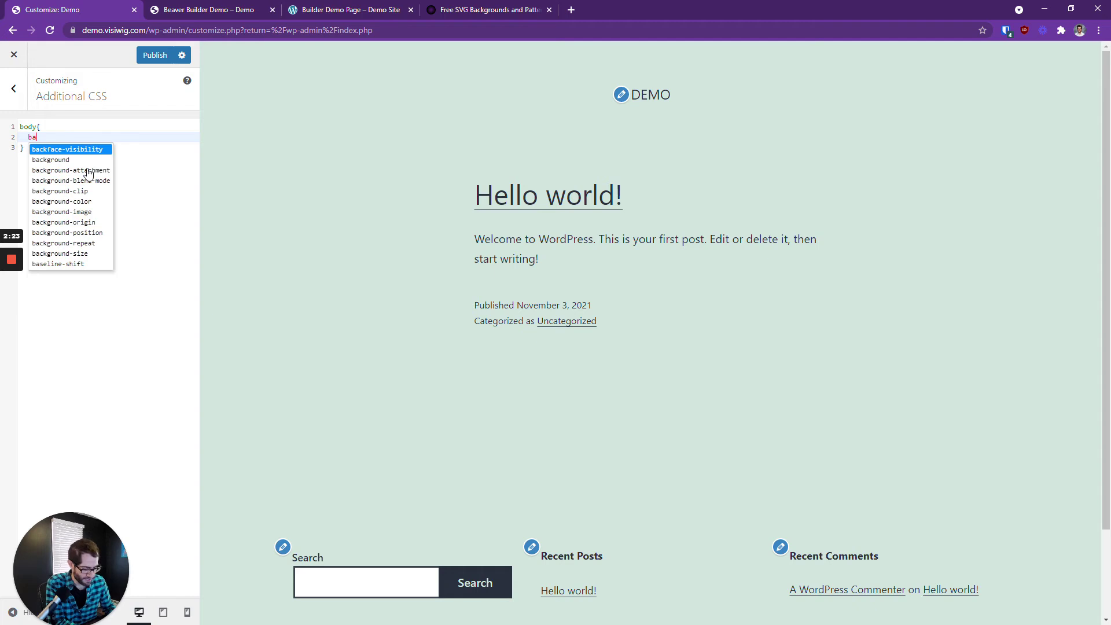
type("ckground:")
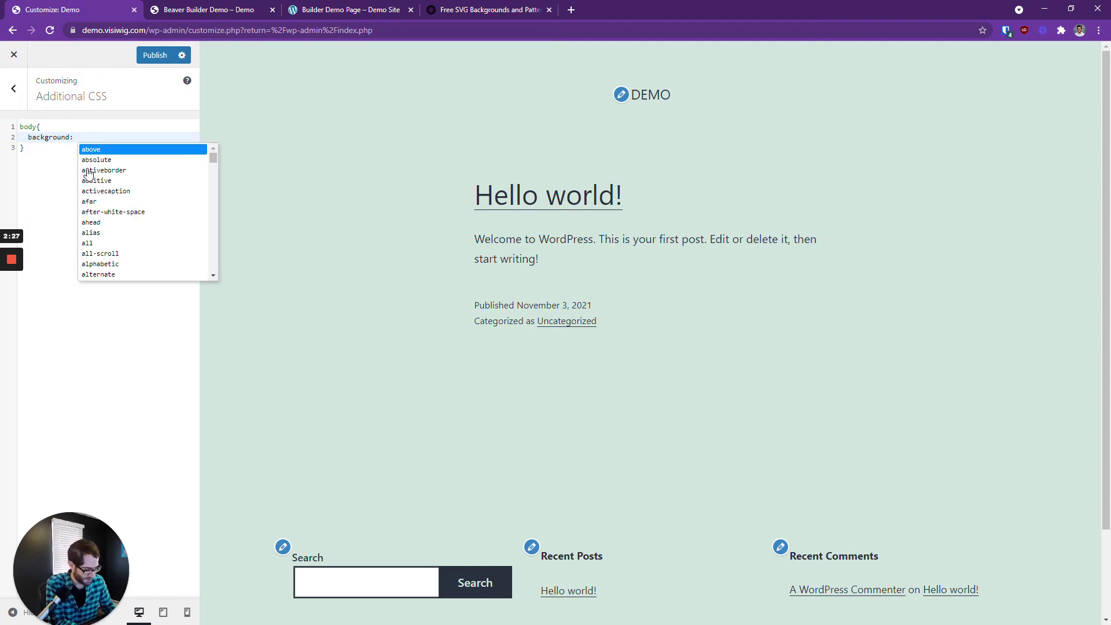
type(" black")
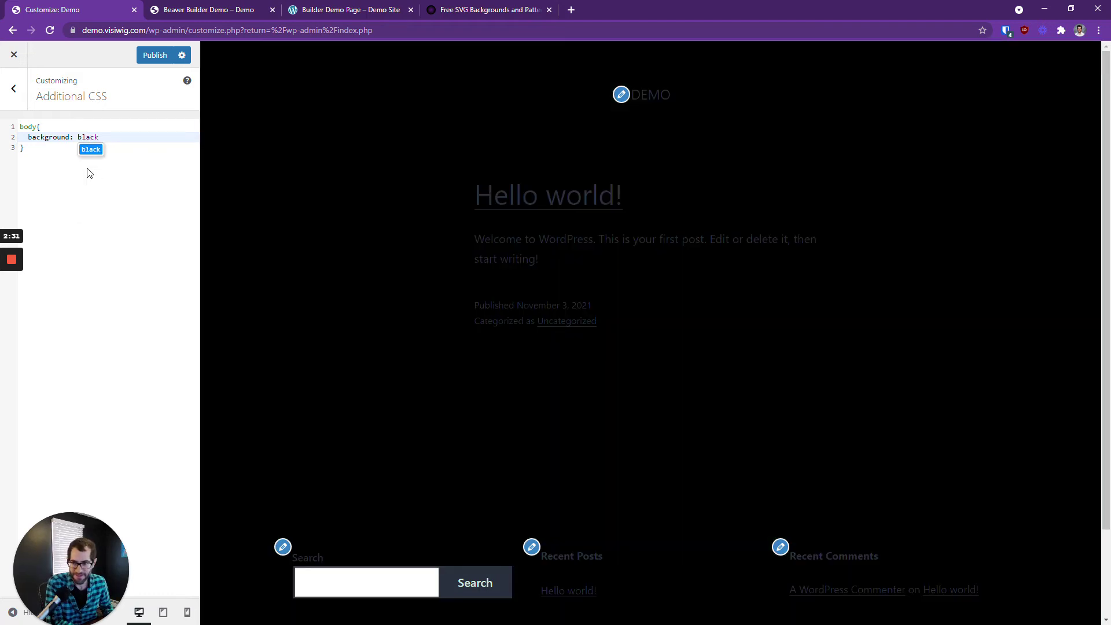
type(";")
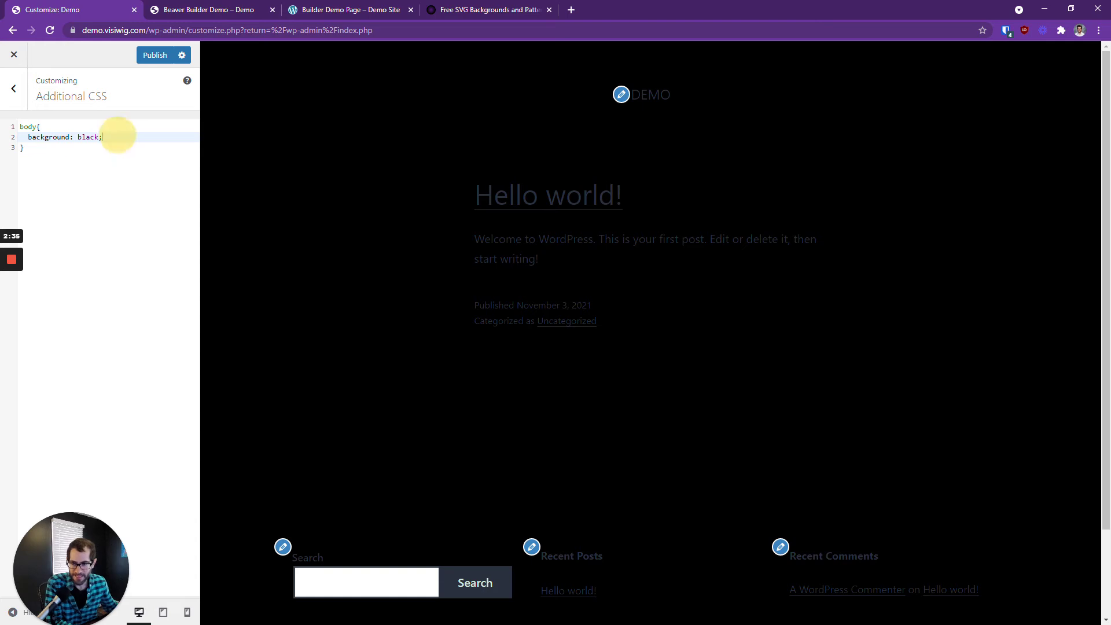
left_click_drag(115, 135, 26, 139)
Paste the copied Radiant Gradient CSS over the black declaration and return to line 1.
key("ctrl+v")
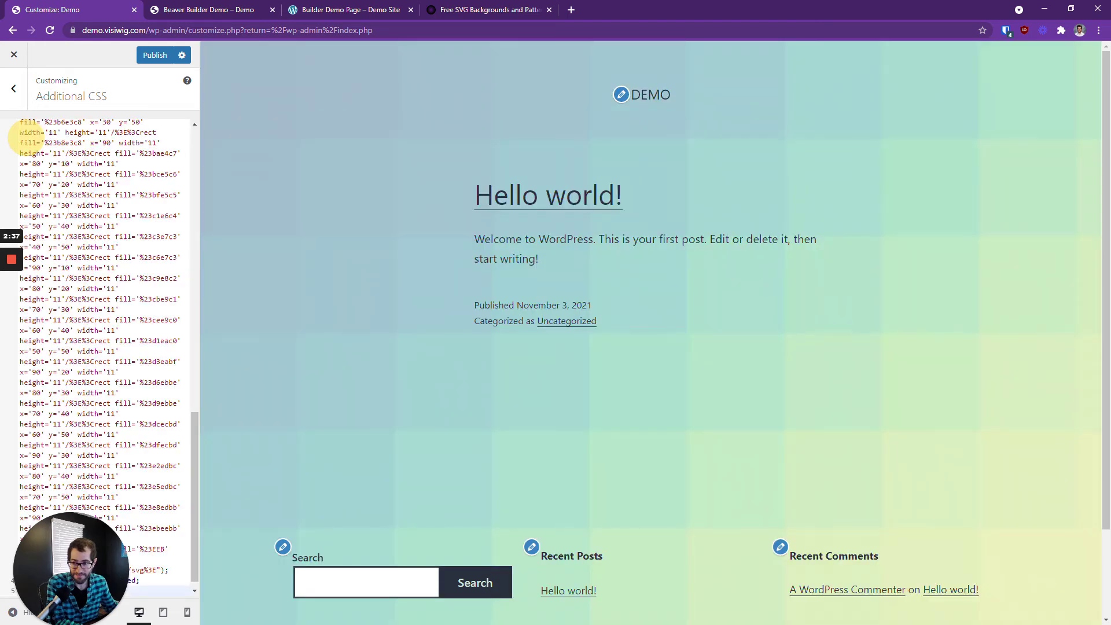
type("a")
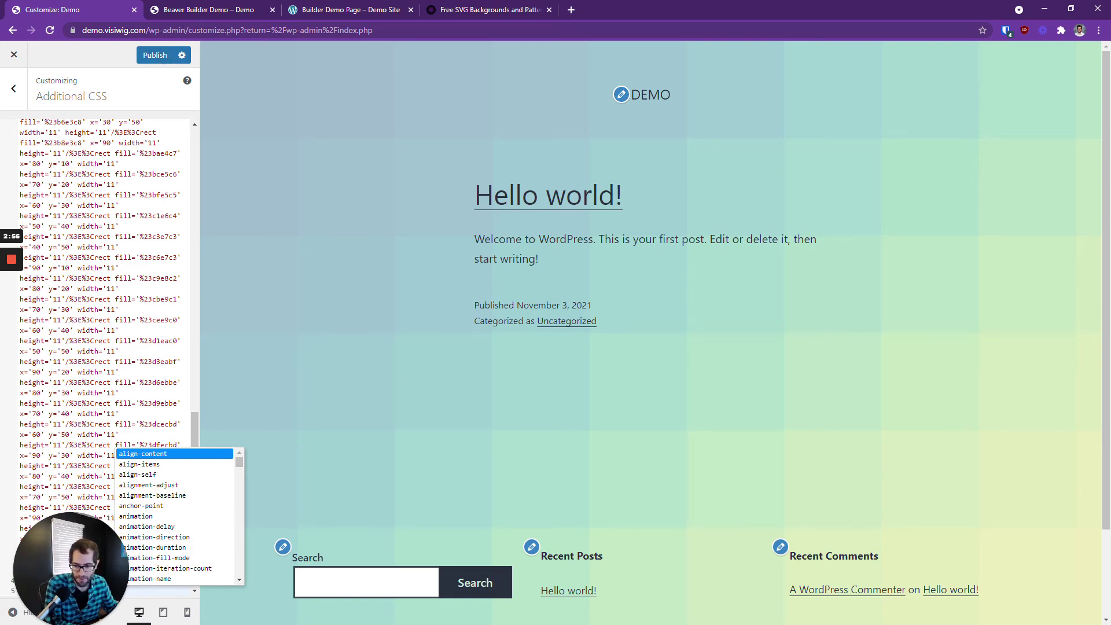
key("ctrl+Home")
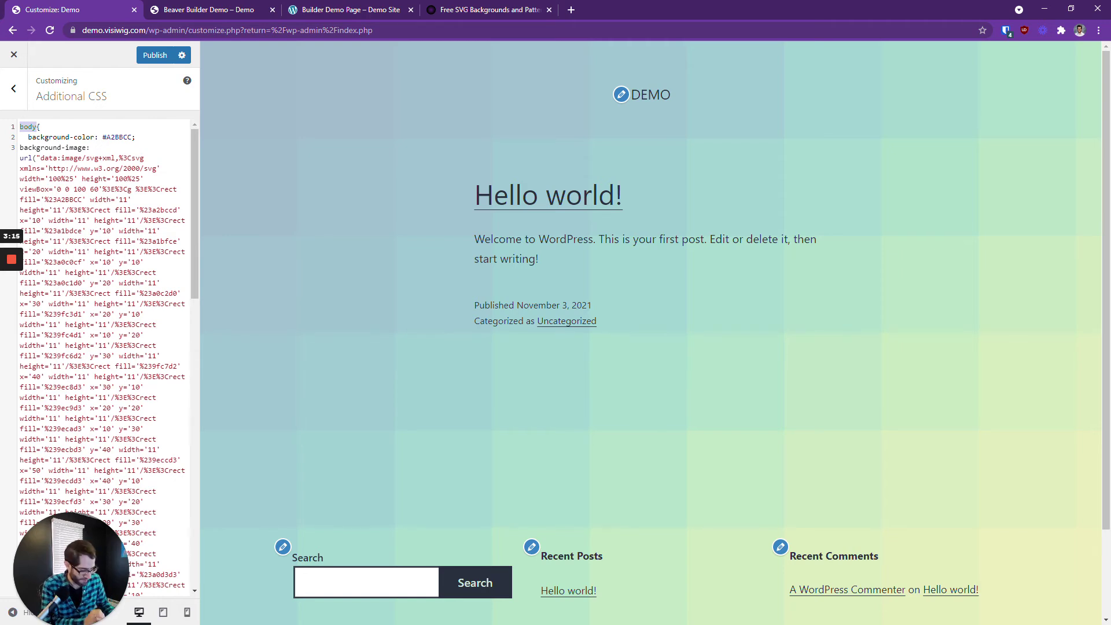
Change the body selector to .svg-background and publish the Additional CSS.
type(".")
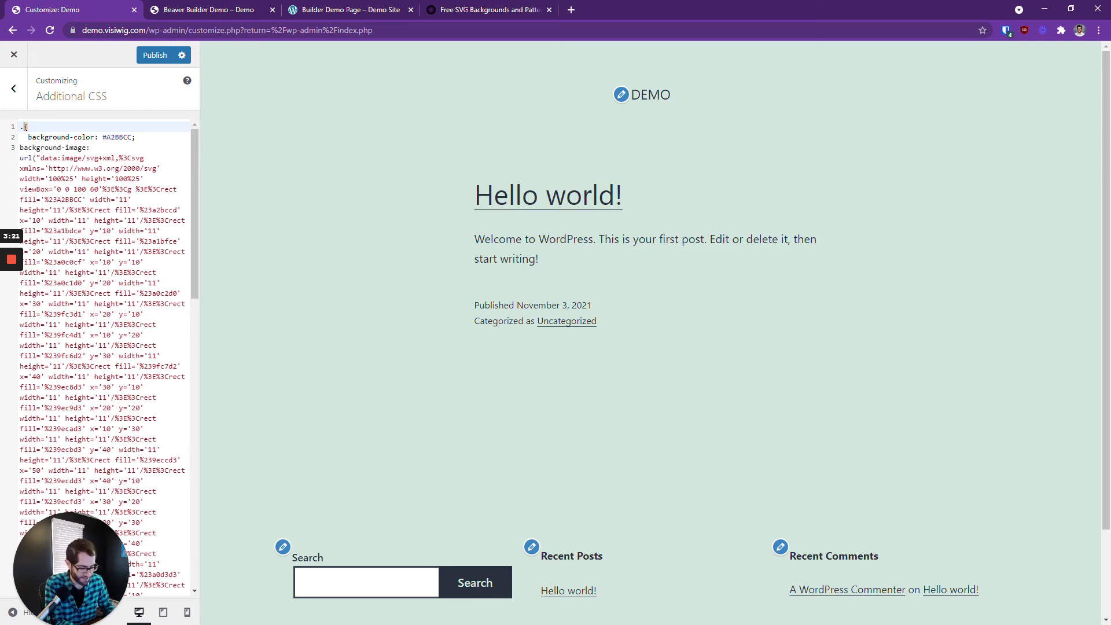
type("svg-")
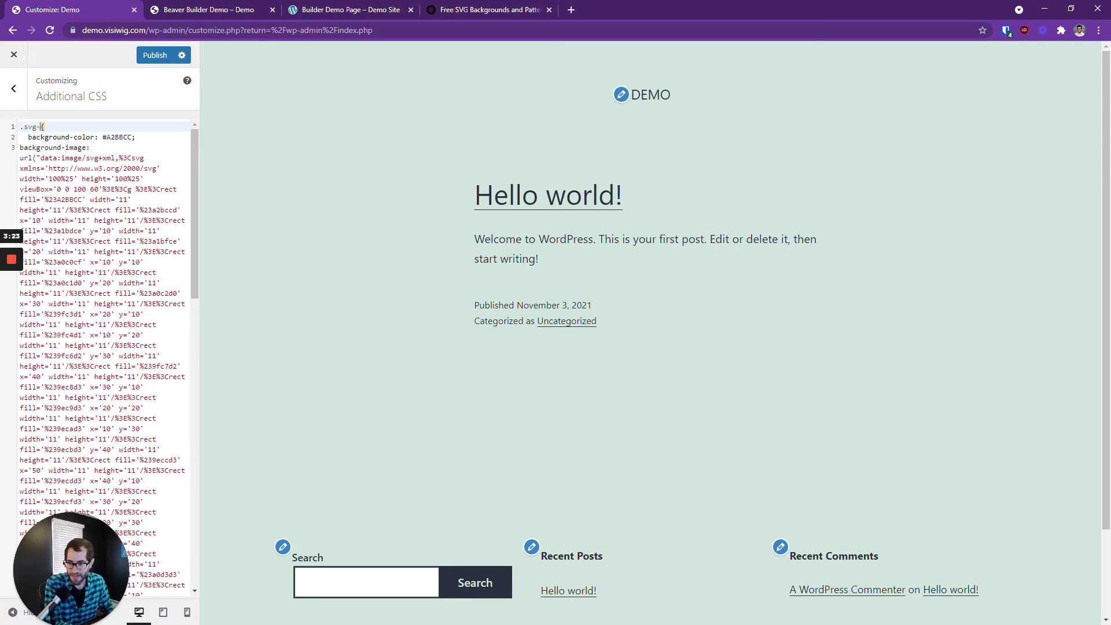
type("background")
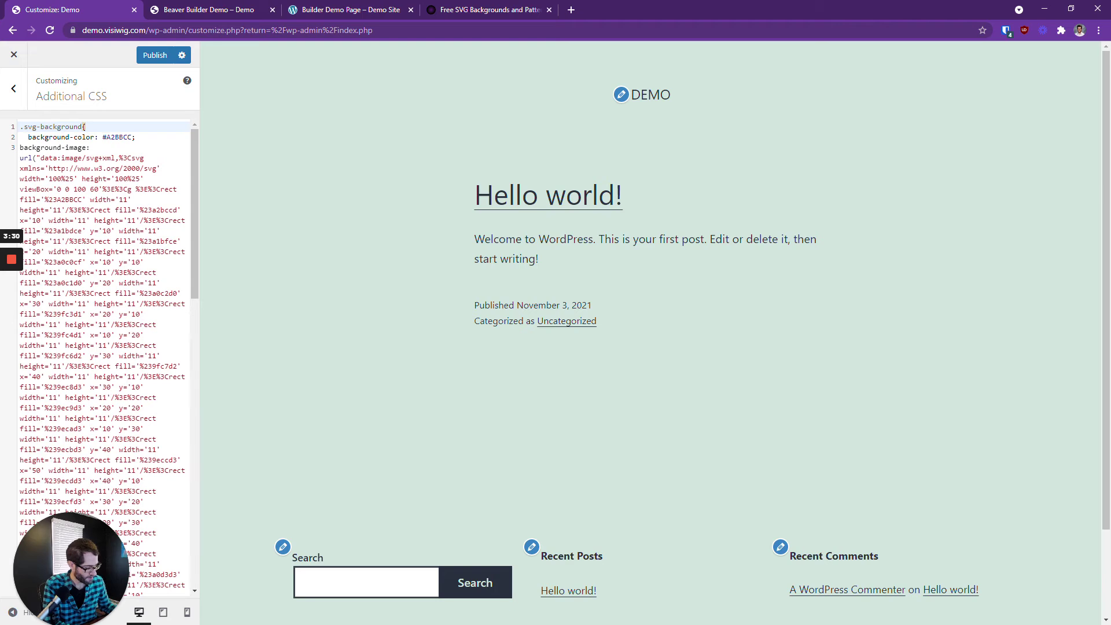
left_click(159, 59)
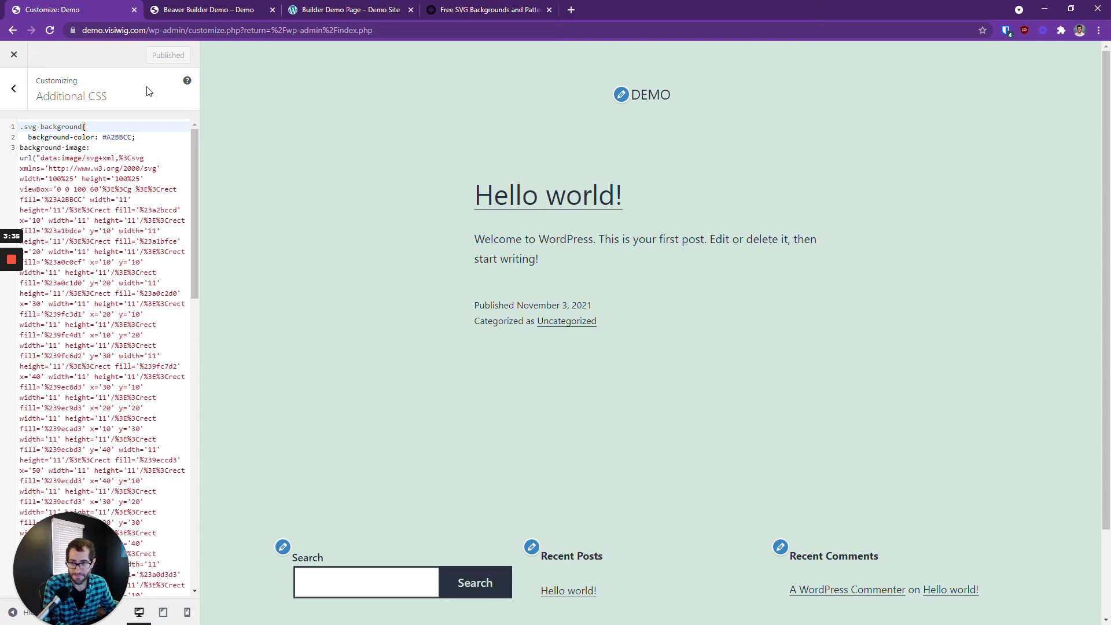
Back in Beaver Builder, click Done and publish the Builder Demo Page.
left_click(205, 13)
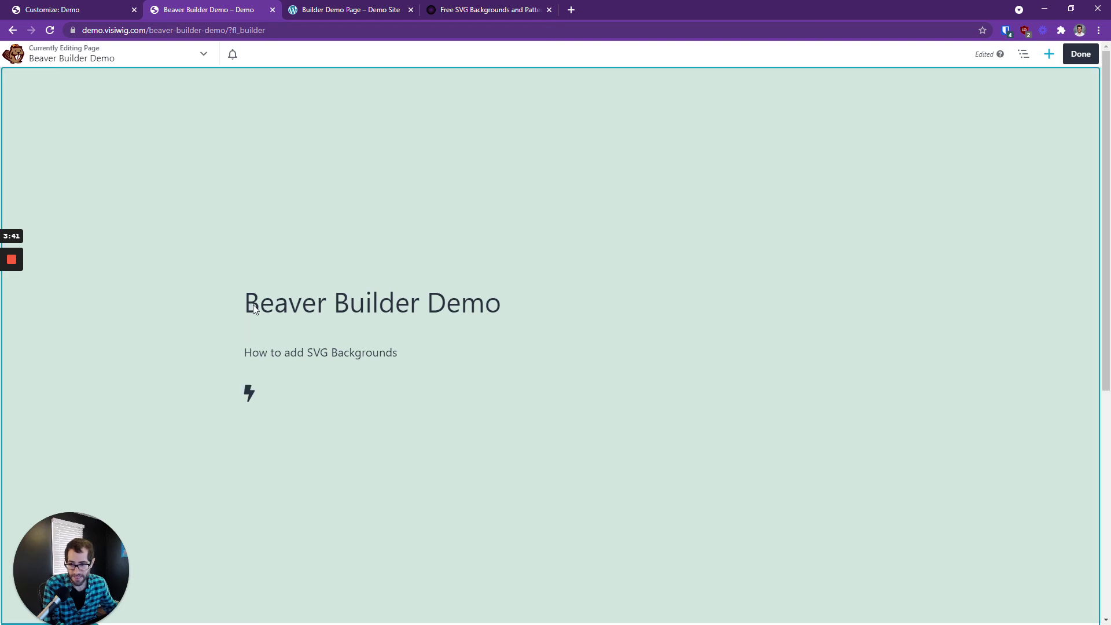
mouse_move(250, 399)
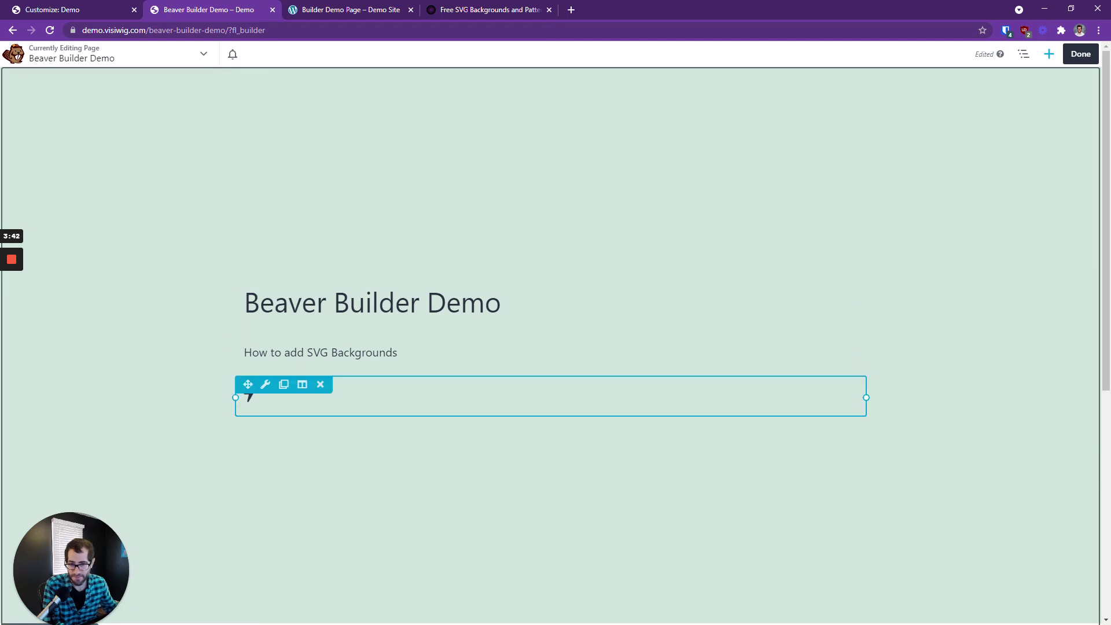
left_click(1077, 56)
left_click(1019, 57)
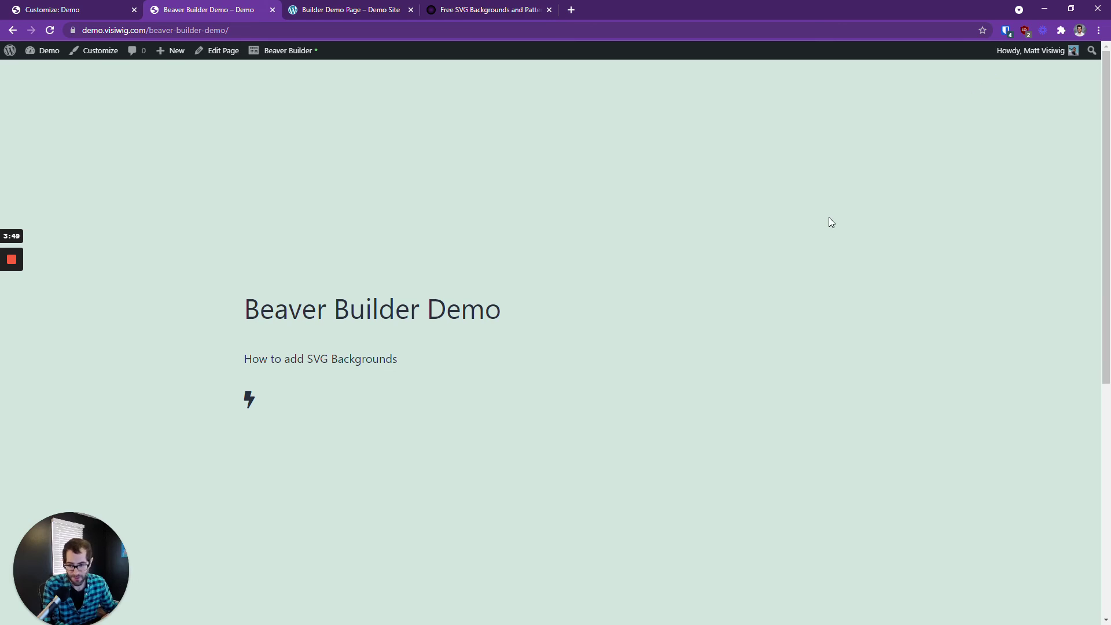
left_click(685, 331)
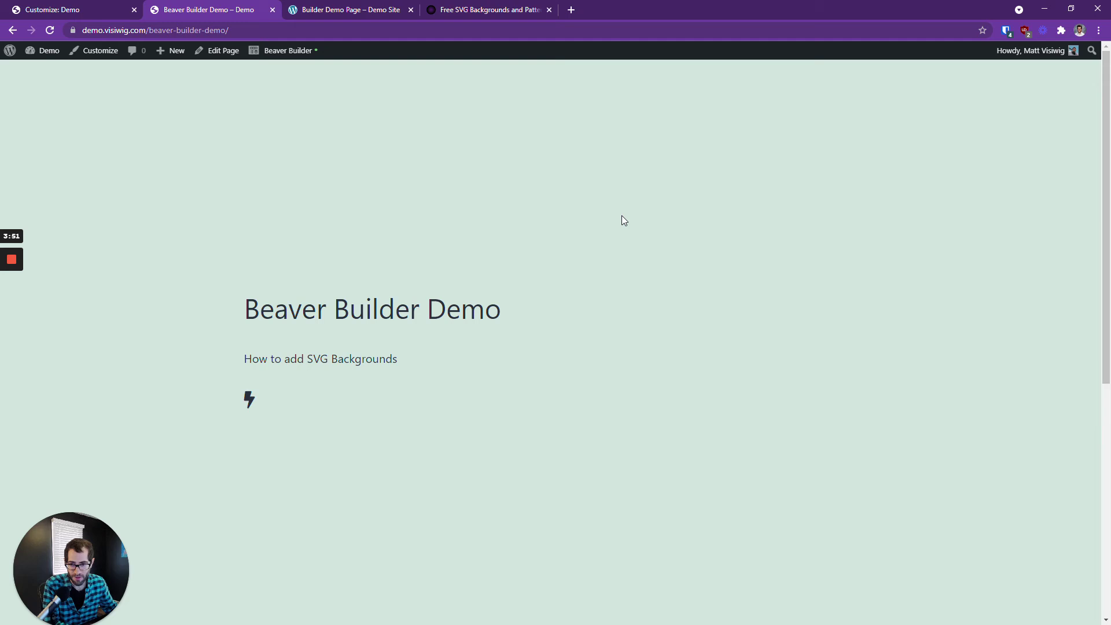
Reload the live page to check the background, then reopen it in Beaver Builder.
left_click(50, 30)
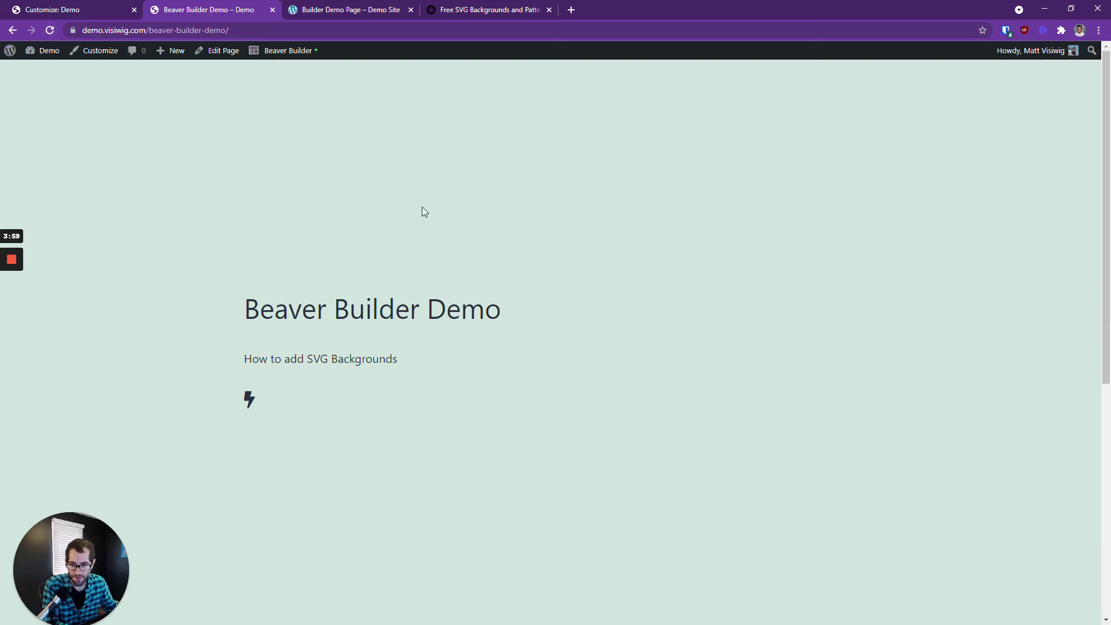
scroll(422, 211, "down", 6)
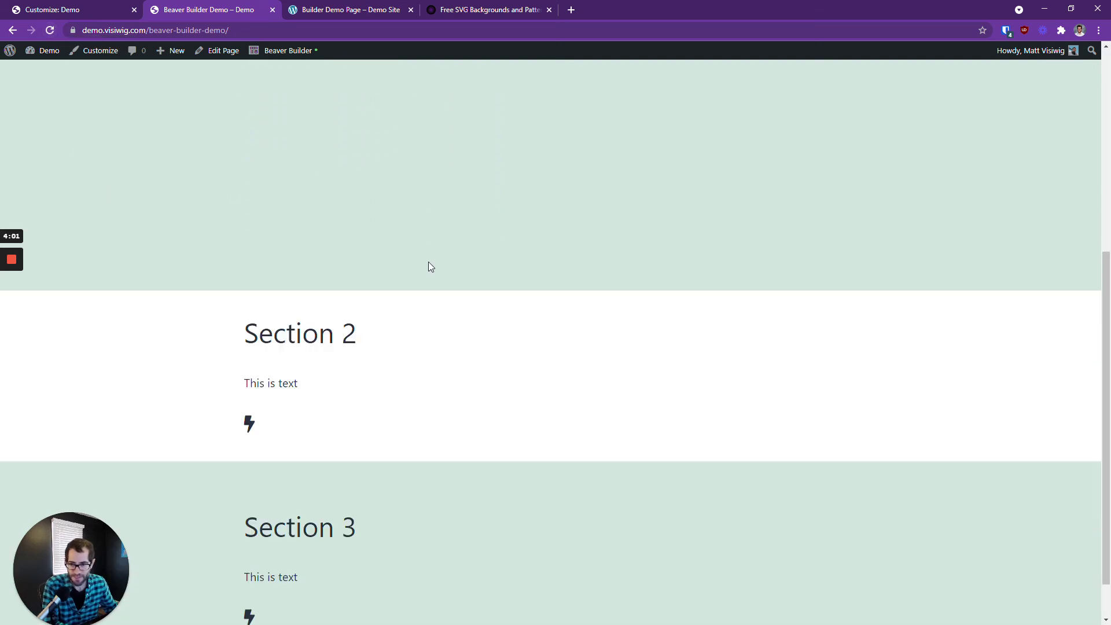
scroll(256, 224, "up", 2)
left_click(266, 230)
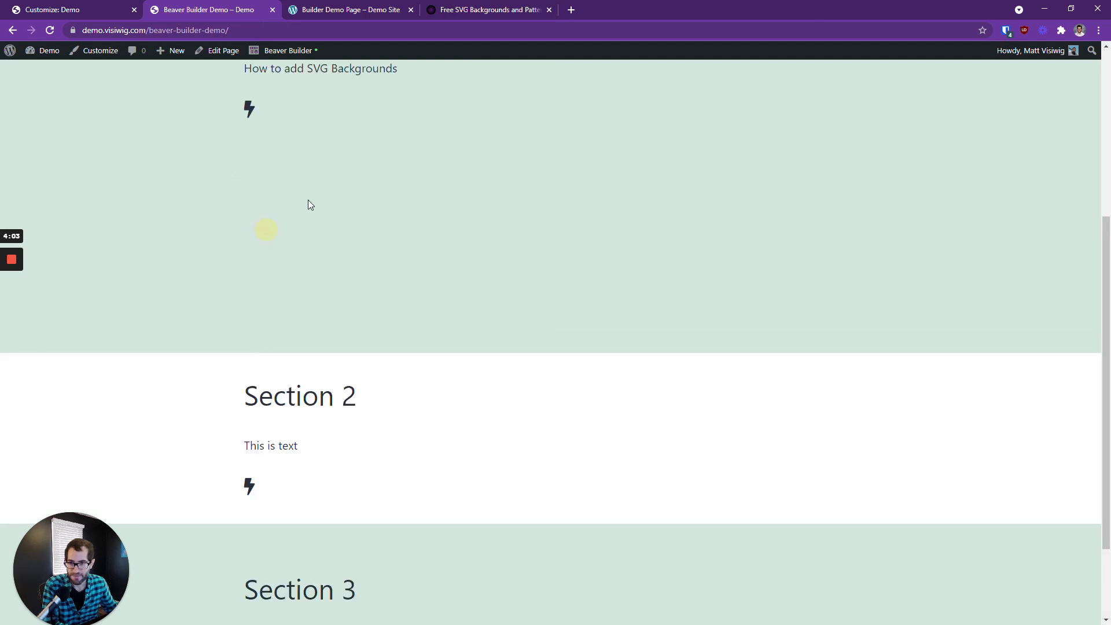
scroll(308, 200, "up", 3)
left_click(285, 52)
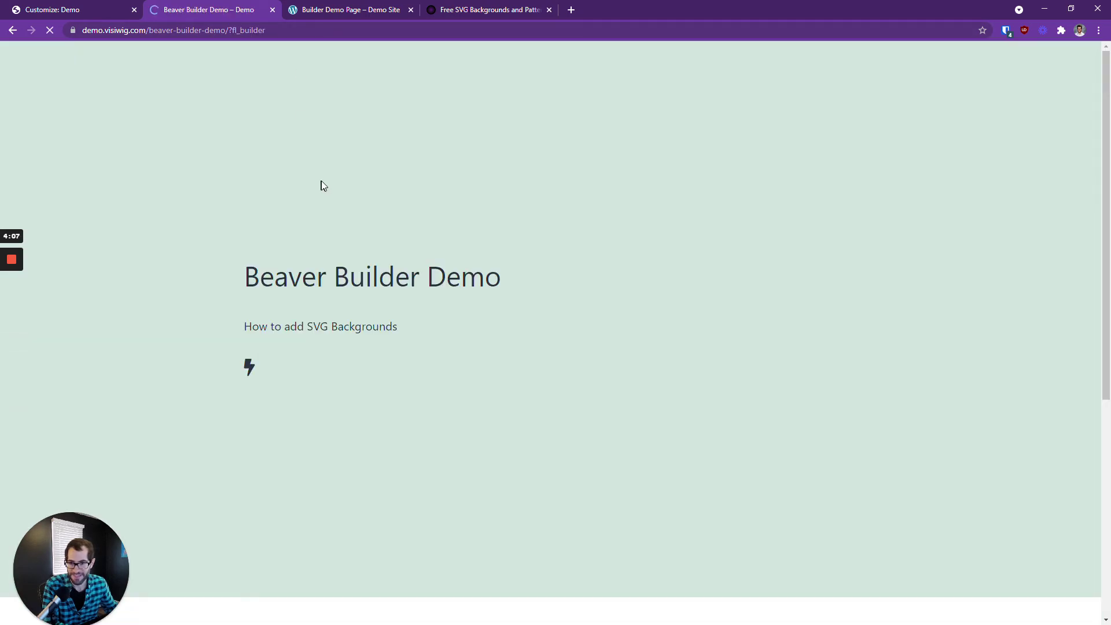
Open the first row's settings and go to its Advanced options.
scroll(272, 405, "down", 3)
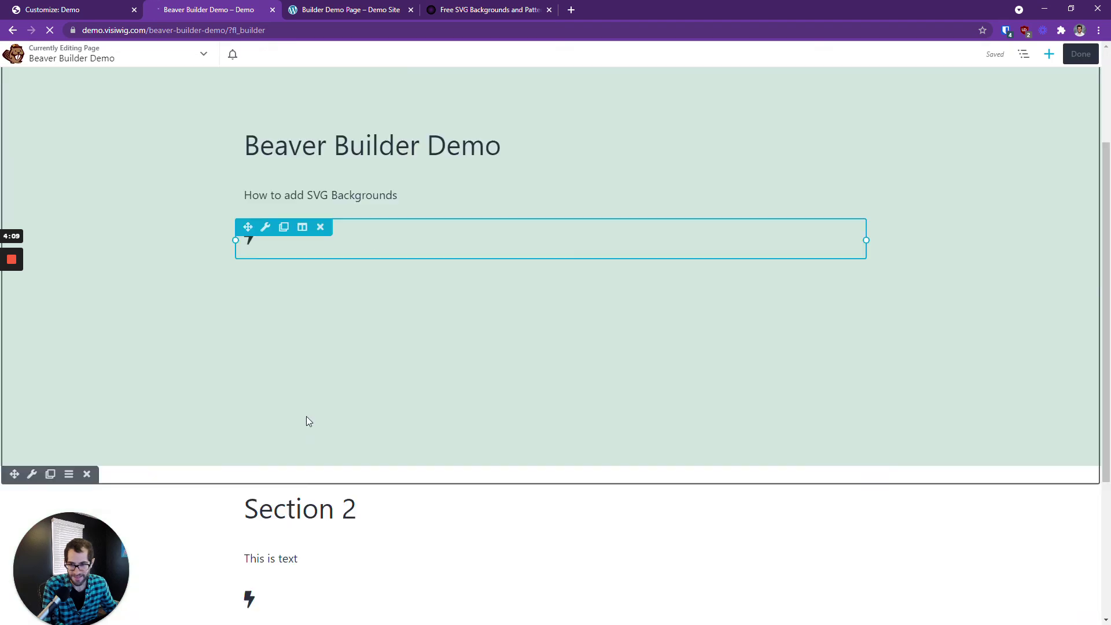
scroll(309, 422, "down", 1)
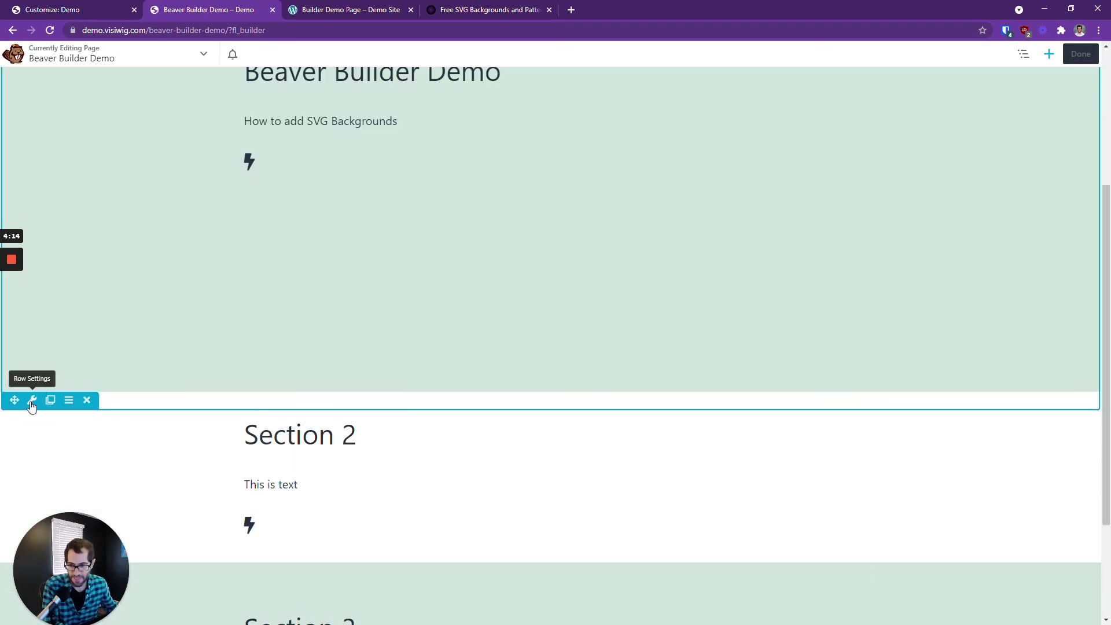
left_click(32, 404)
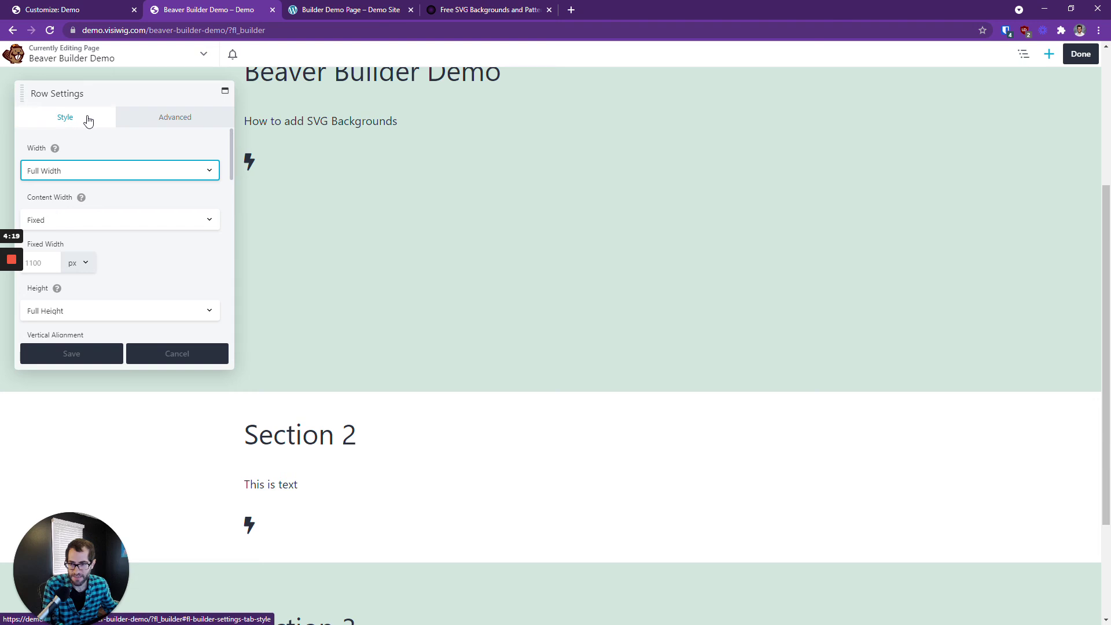
left_click(157, 120)
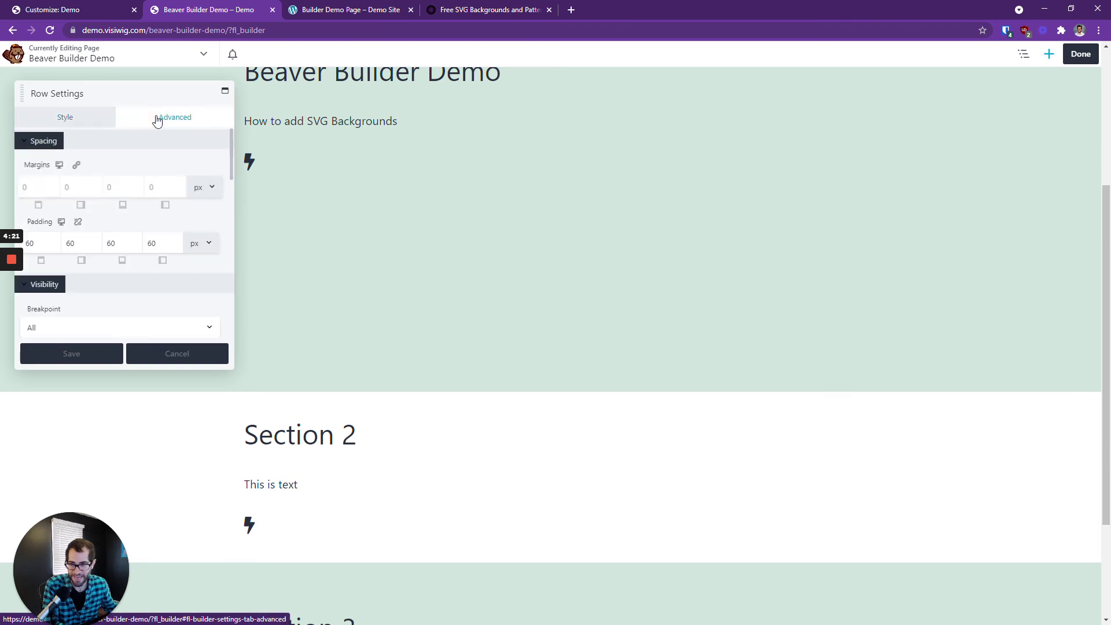
scroll(162, 206, "down", 5)
scroll(163, 212, "down", 3)
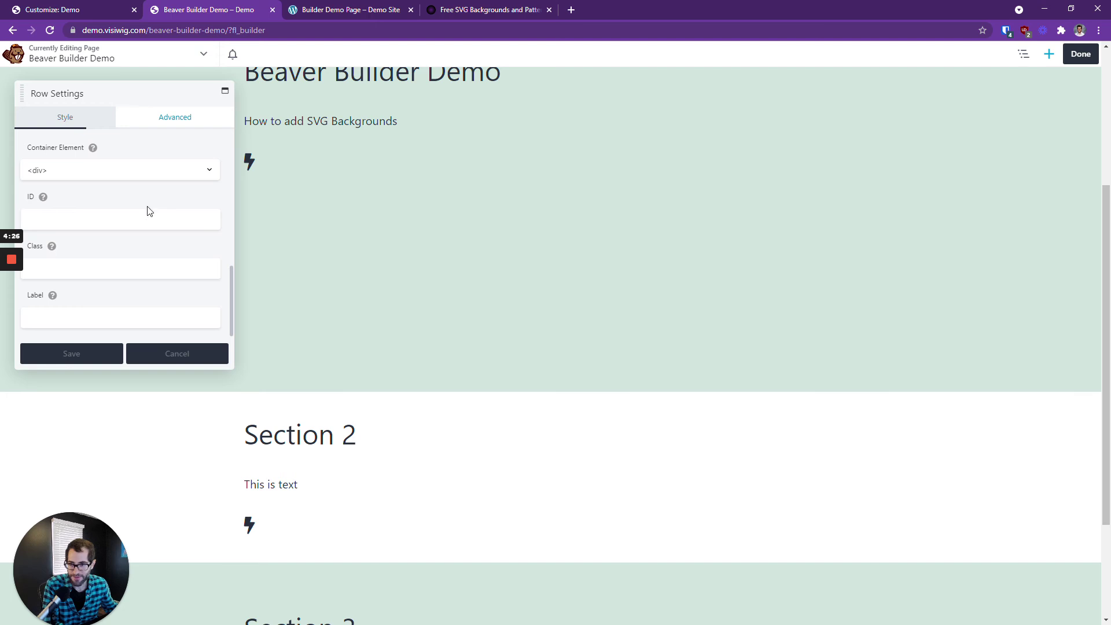
Enter svg-background as the row's CSS class, then clear the Class field again.
left_click(108, 266)
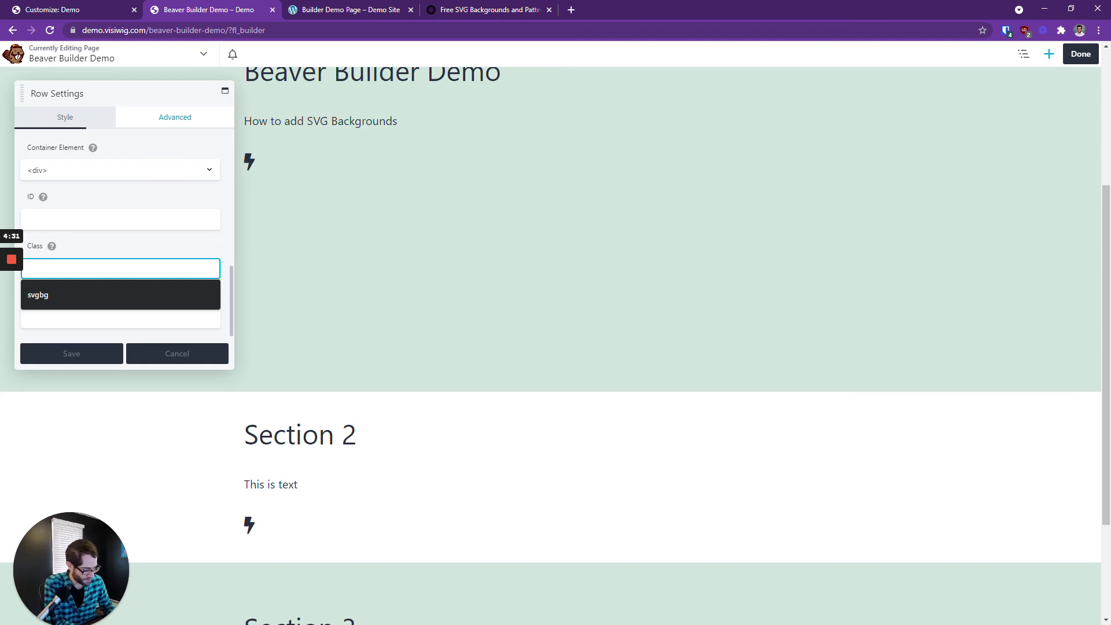
type("svg-")
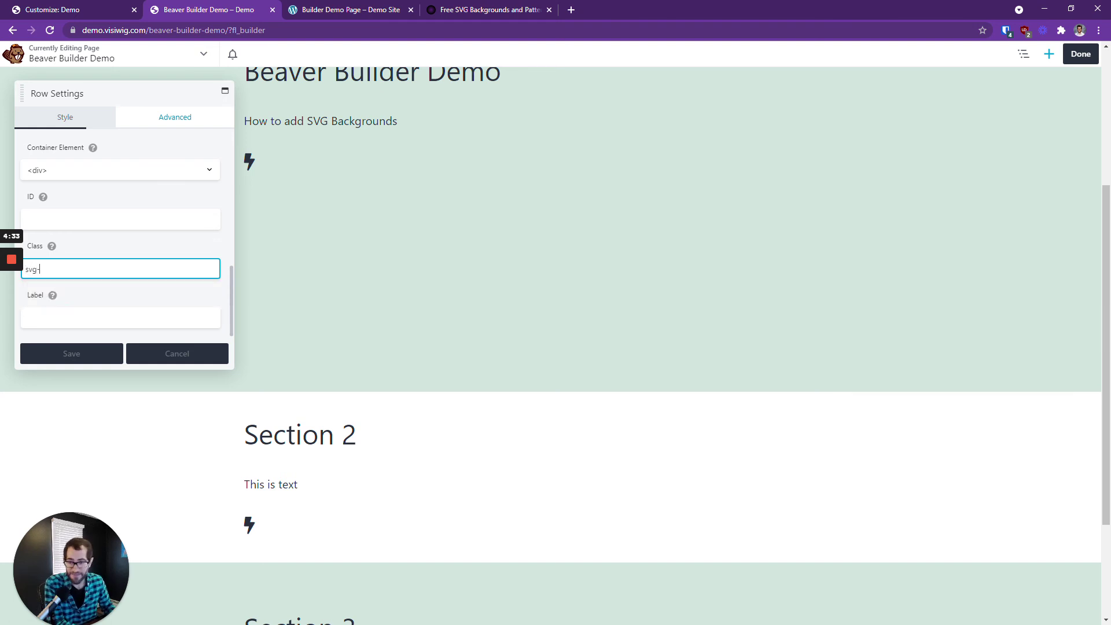
type("background")
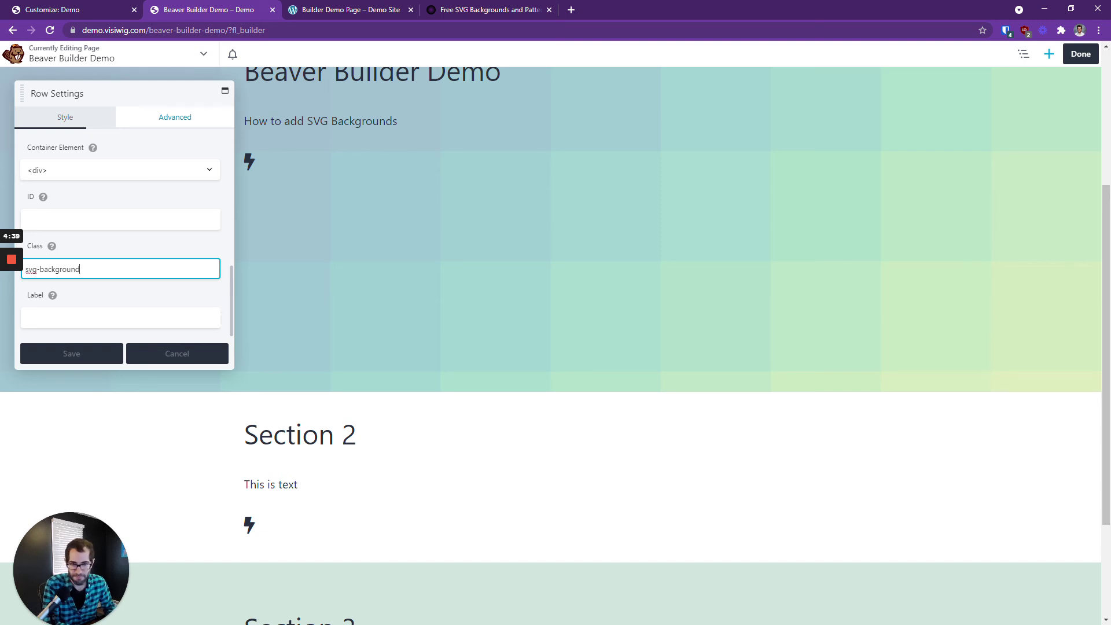
left_click(106, 267)
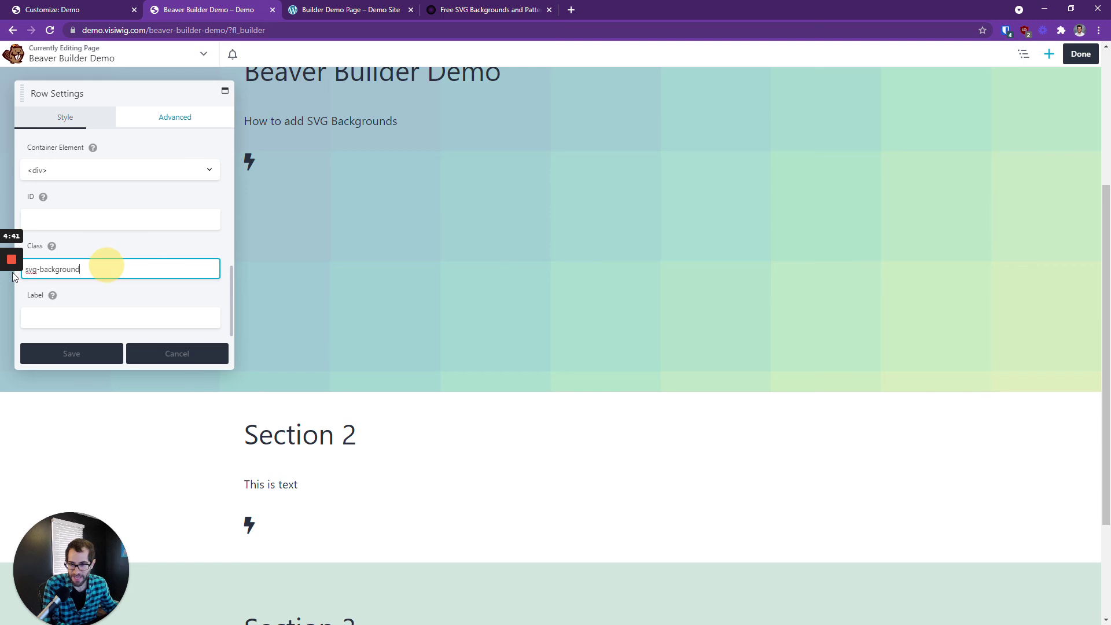
key("ctrl+a")
key("BackSpace")
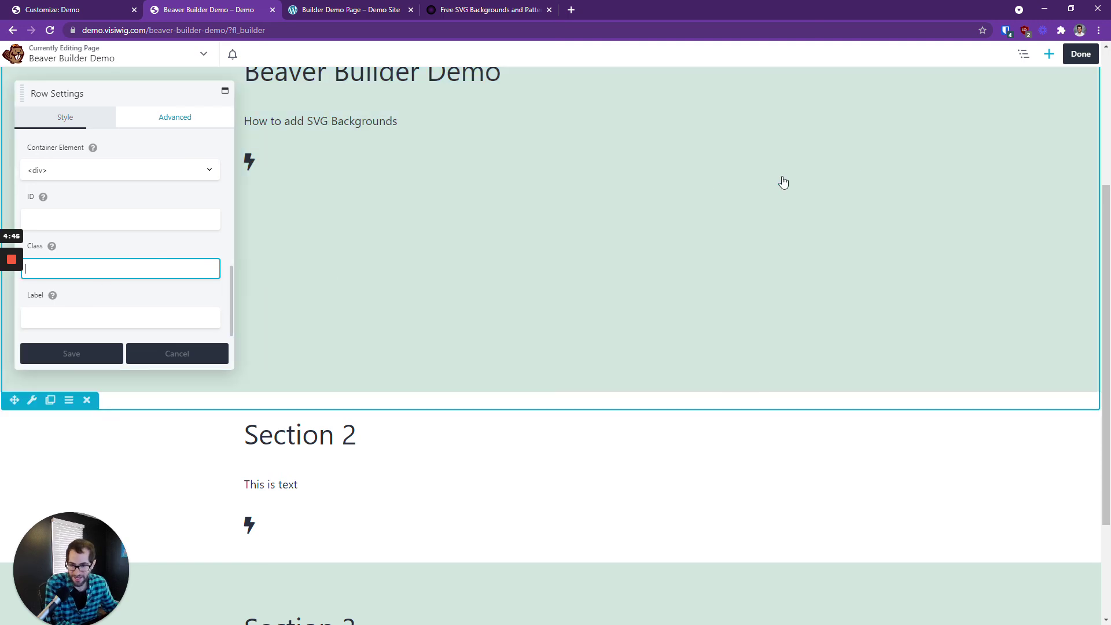
Open the settings for the Beaver Builder Demo heading module.
left_click(632, 261)
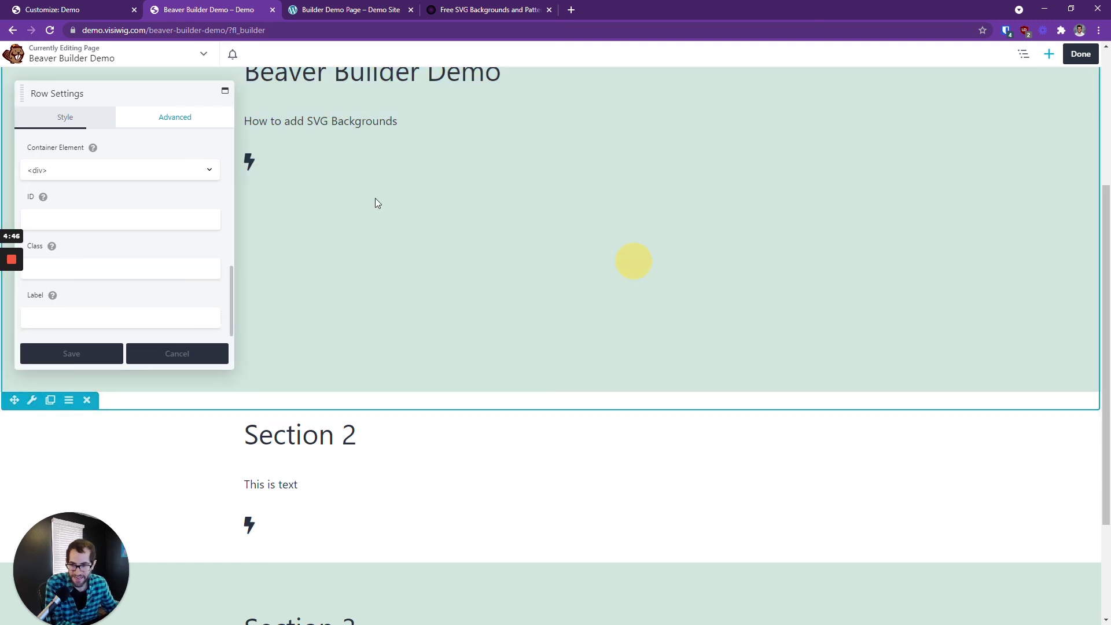
left_click(264, 157)
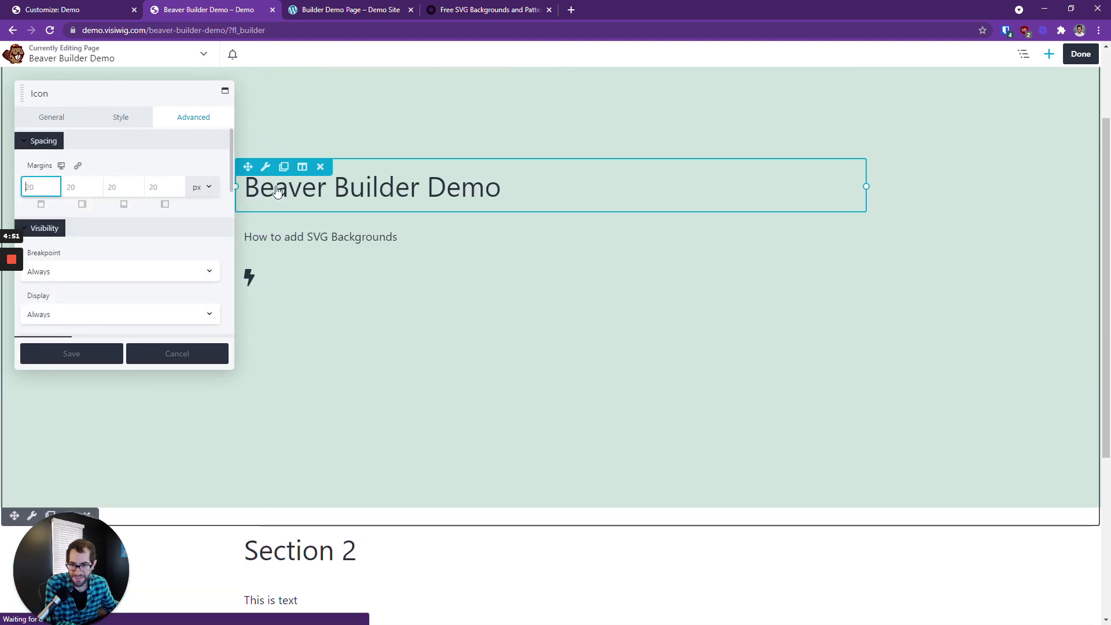
left_click(268, 168)
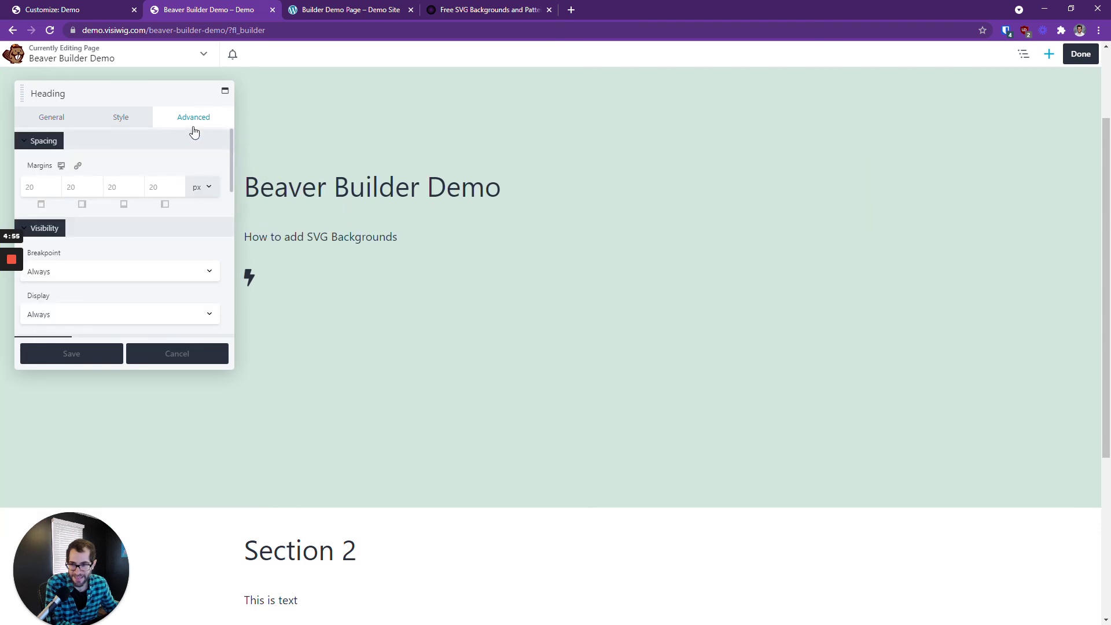
Apply the svg-background class to the heading, then return to the SVGBackgrounds.com tab.
scroll(149, 225, "down", 5)
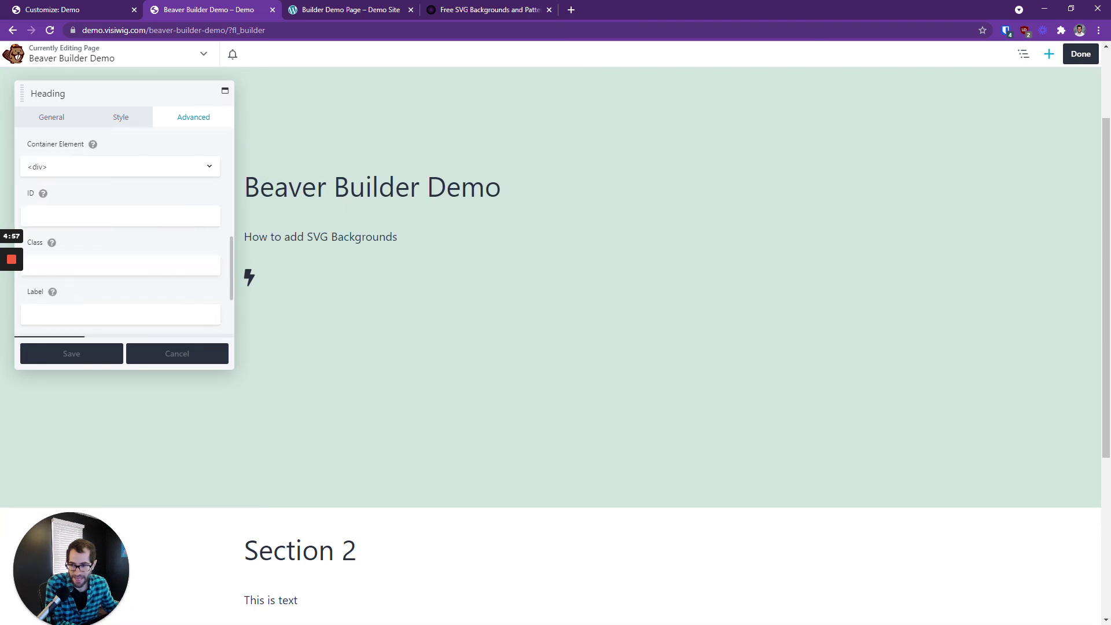
left_click(121, 265)
left_click(58, 289)
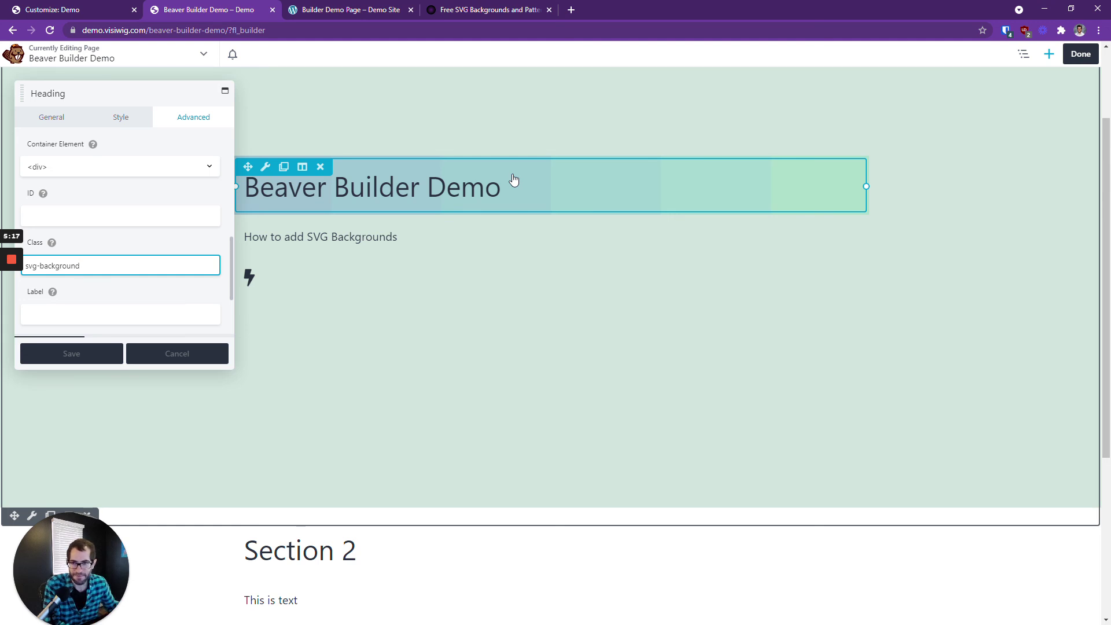
left_click(468, 11)
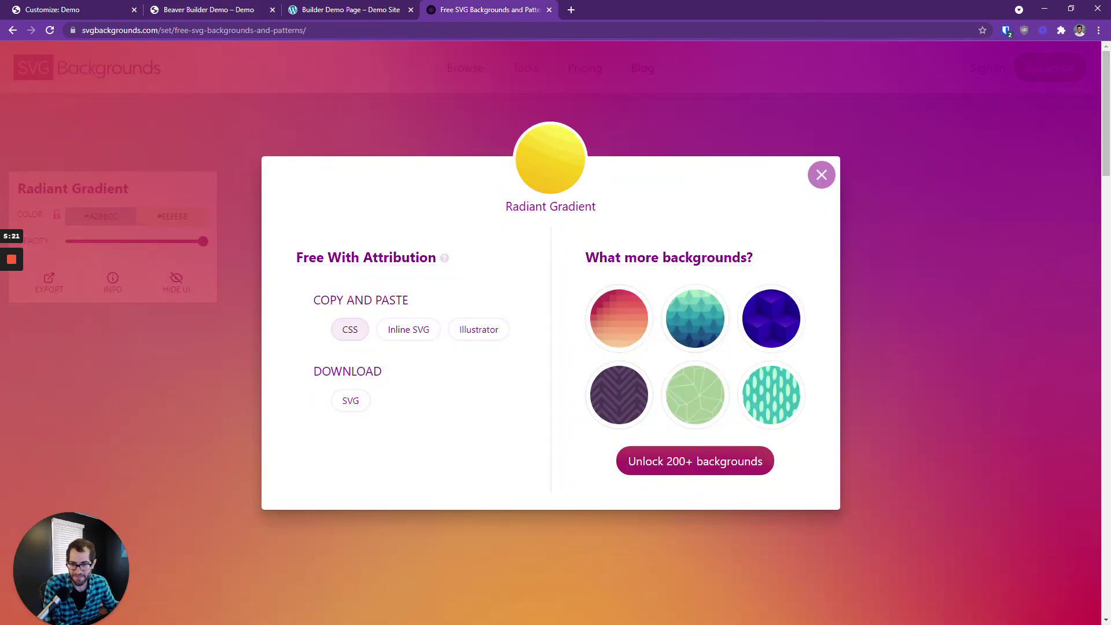
Check the Builder Demo Page and the Customizer's Additional CSS, then return to Radiant Gradient's export options.
left_click(328, 10)
left_click(88, 10)
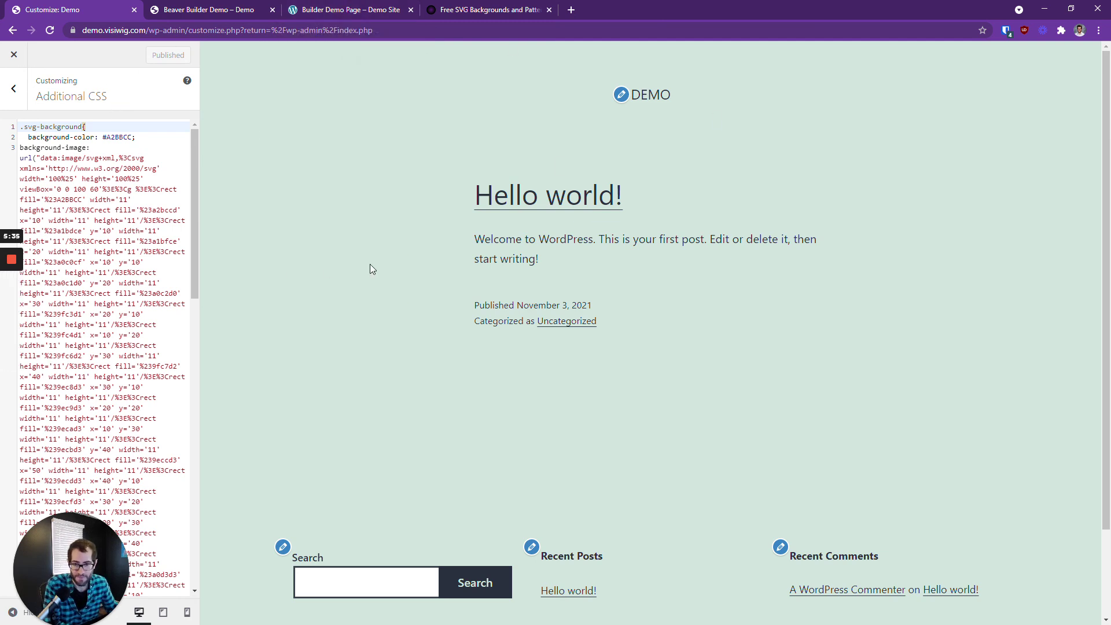
left_click(476, 11)
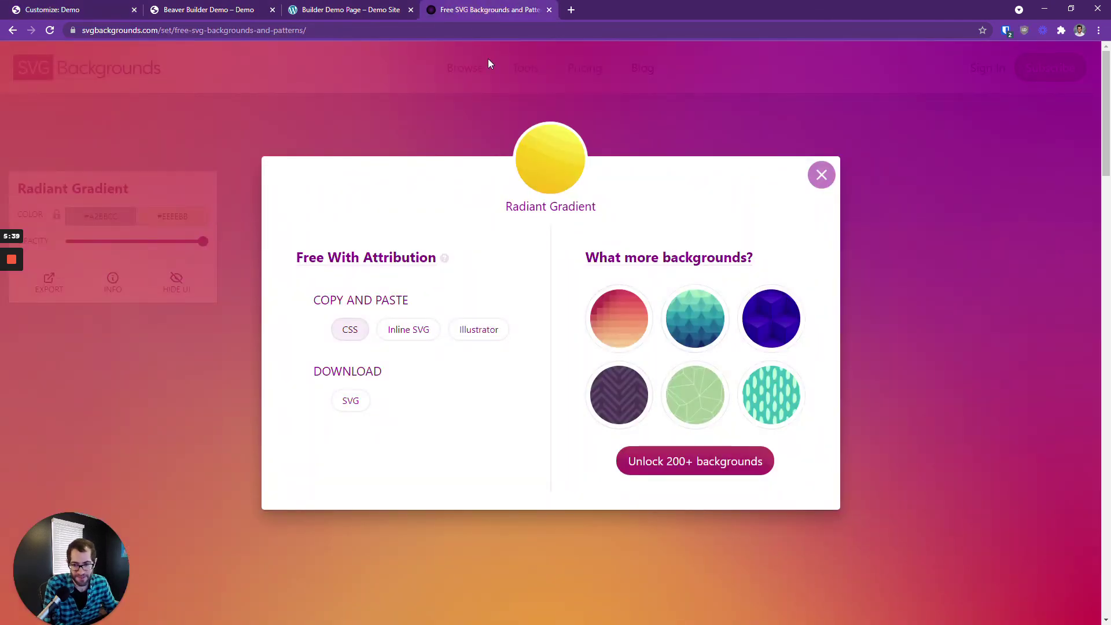